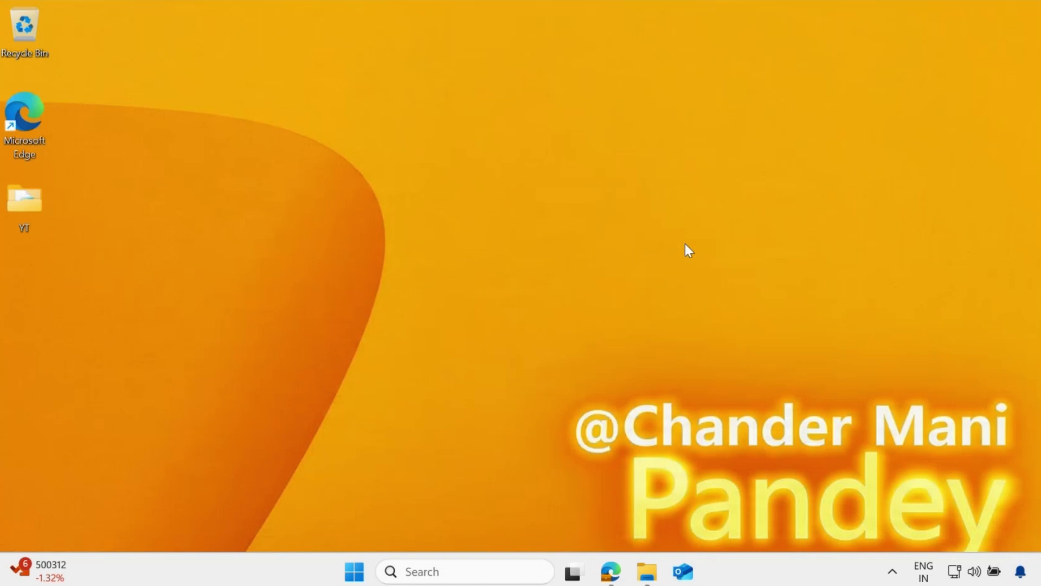
pyautogui.click(610, 574)
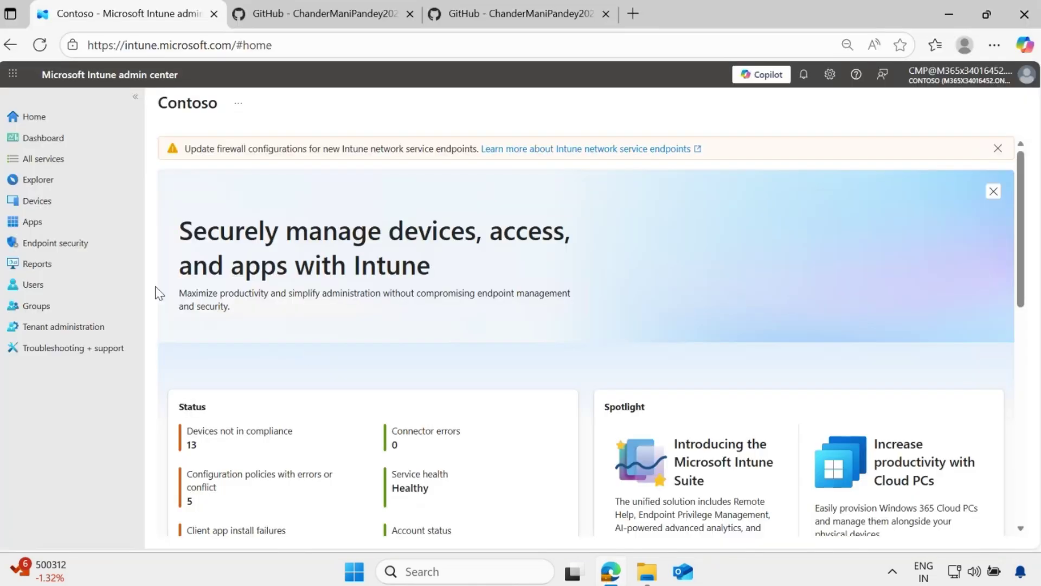
pyautogui.click(38, 203)
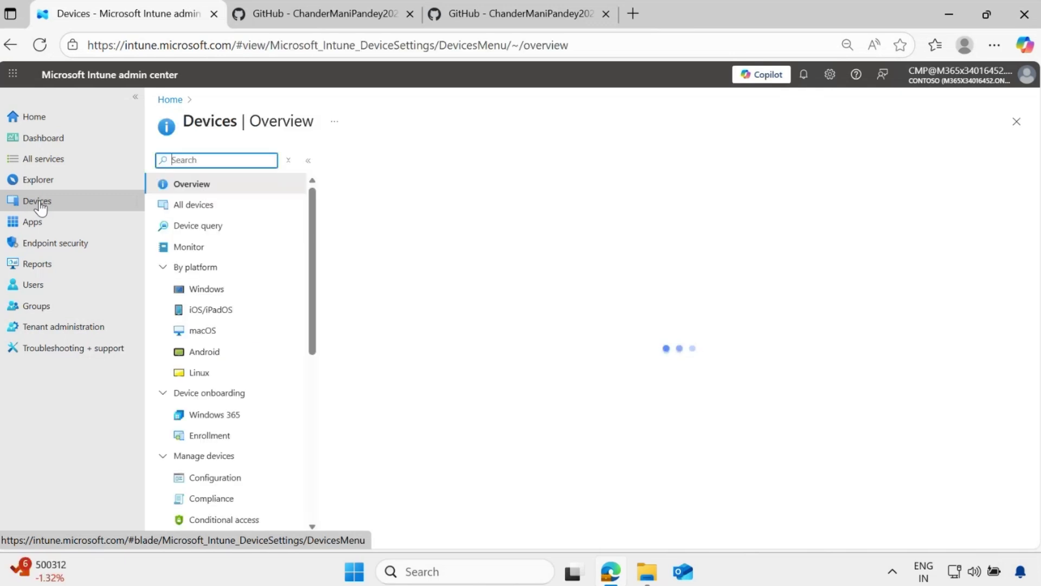
pyautogui.click(207, 290)
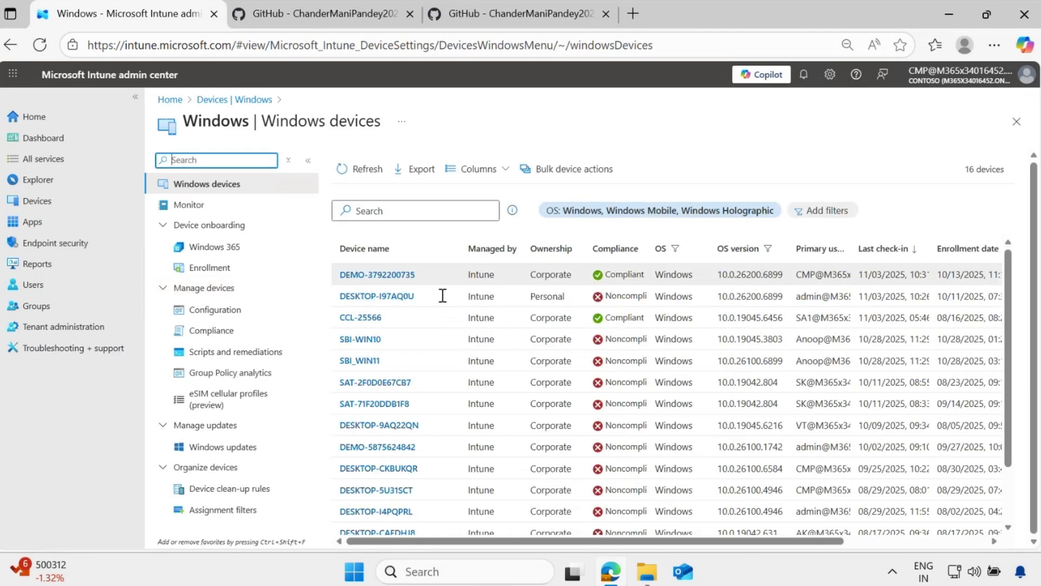
pyautogui.click(393, 275)
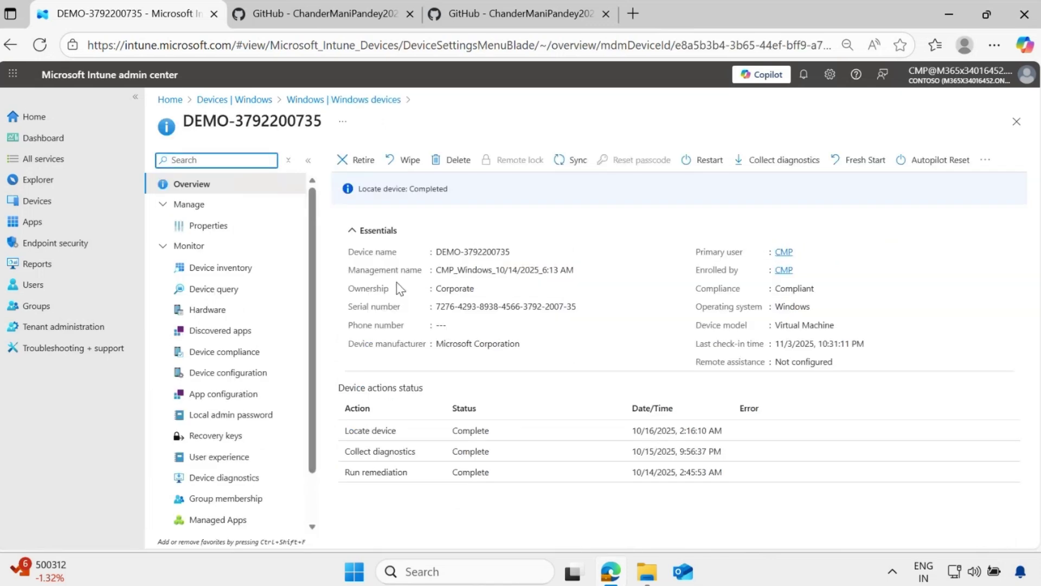
# Request diagnostics collection for the device and review the request statuses under Device diagnostics
pyautogui.click(773, 162)
pyautogui.click(357, 242)
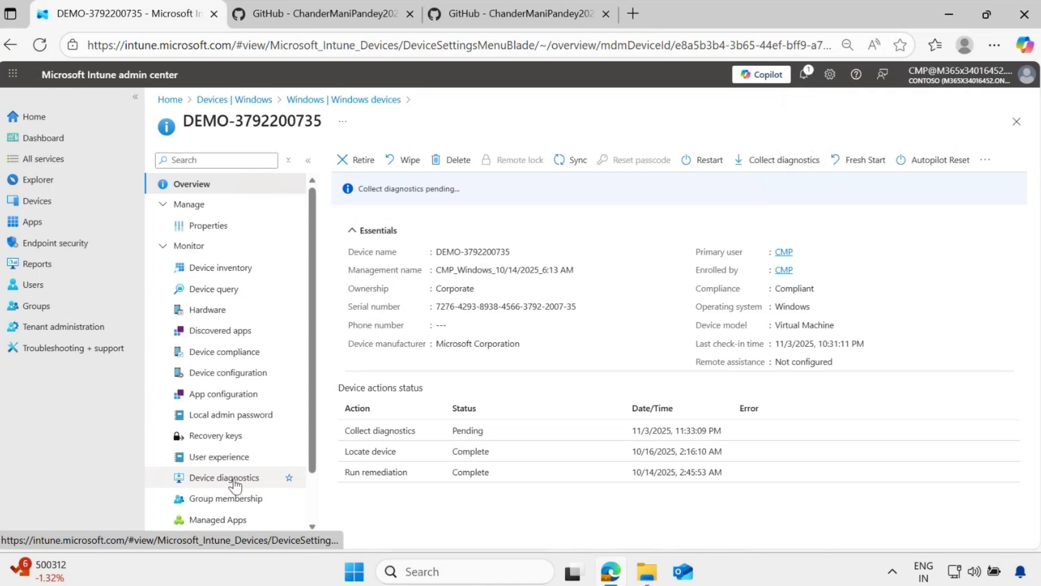
pyautogui.click(255, 477)
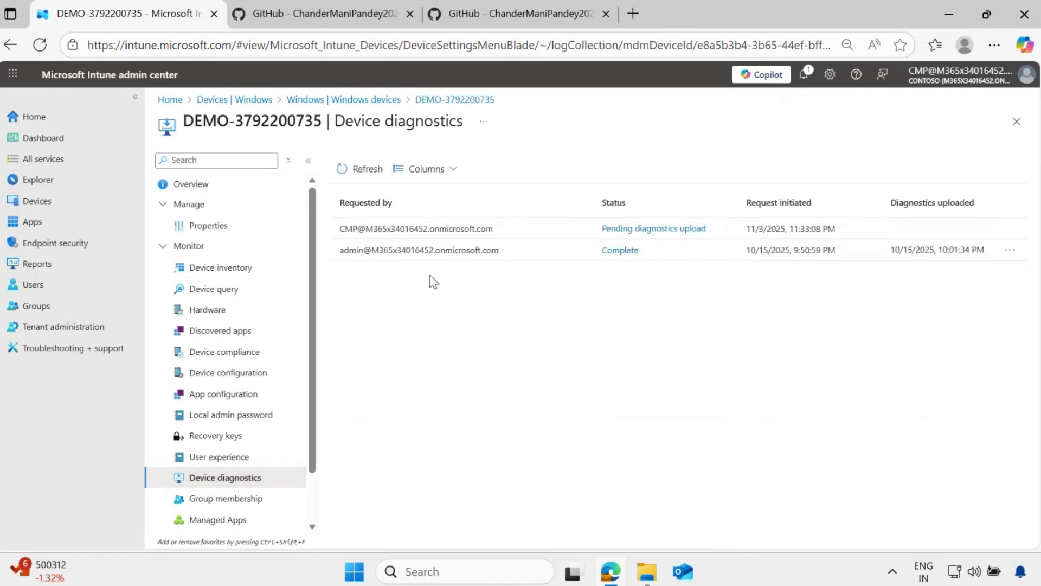
pyautogui.moveTo(601, 229); pyautogui.dragTo(718, 231)
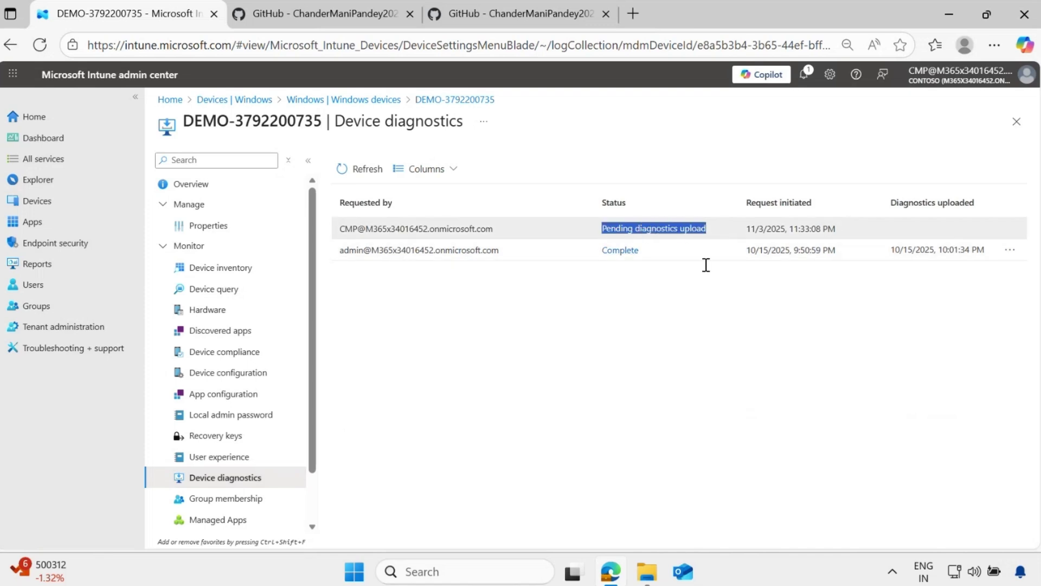
pyautogui.click(664, 282)
pyautogui.moveTo(642, 250); pyautogui.dragTo(597, 251)
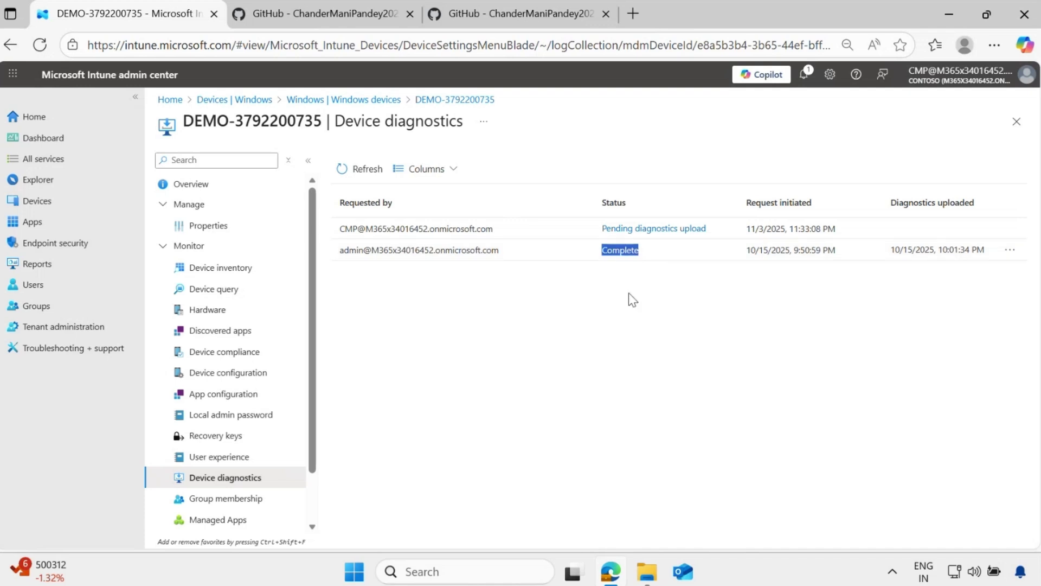
# Download the completed diagnostics package from the 10/15/2025 request, cancelling the duplicate download still in progress
pyautogui.click(1010, 251)
pyautogui.click(959, 275)
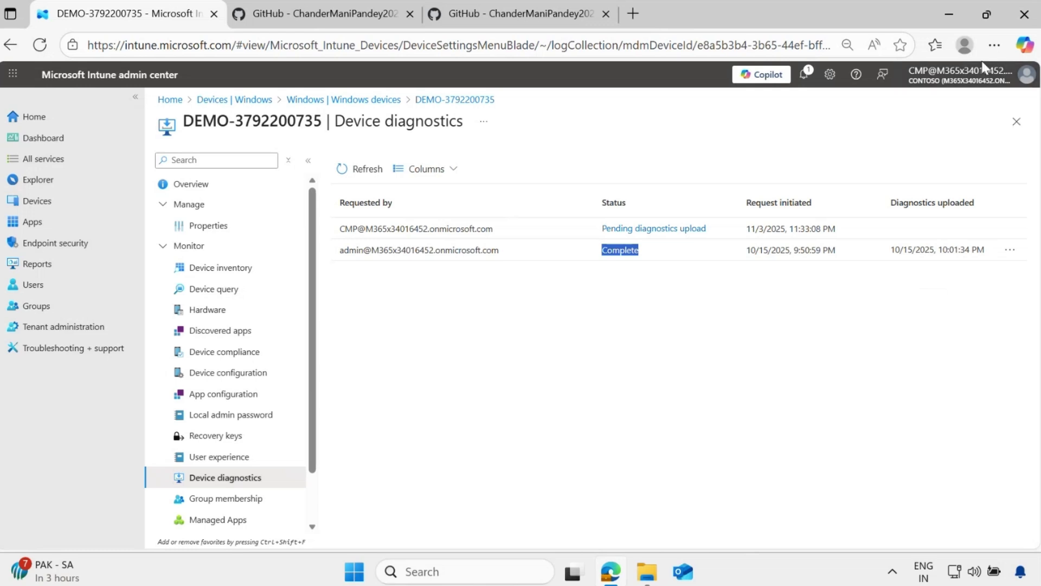
pyautogui.click(410, 15)
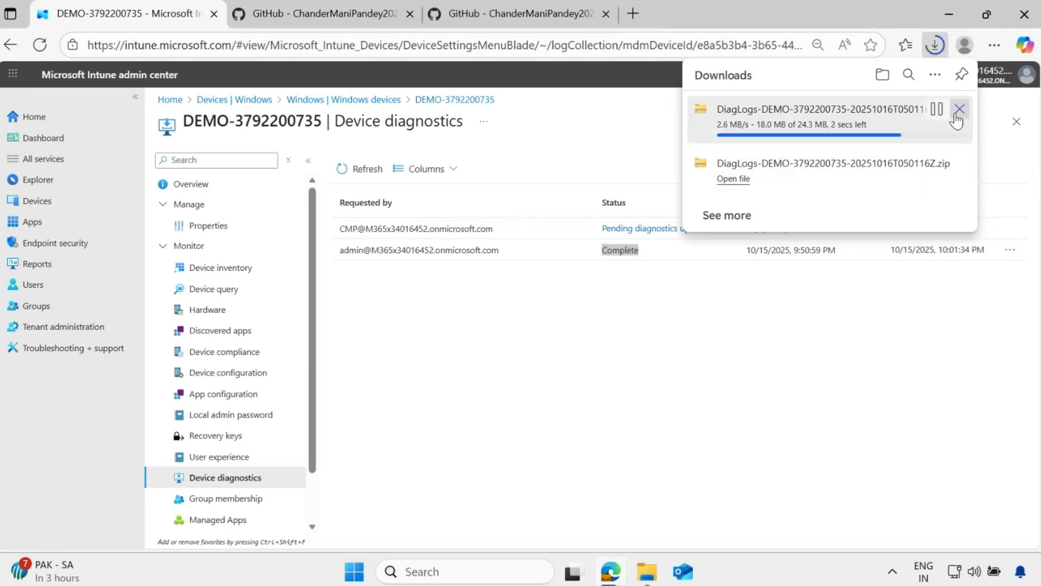
pyautogui.click(959, 110)
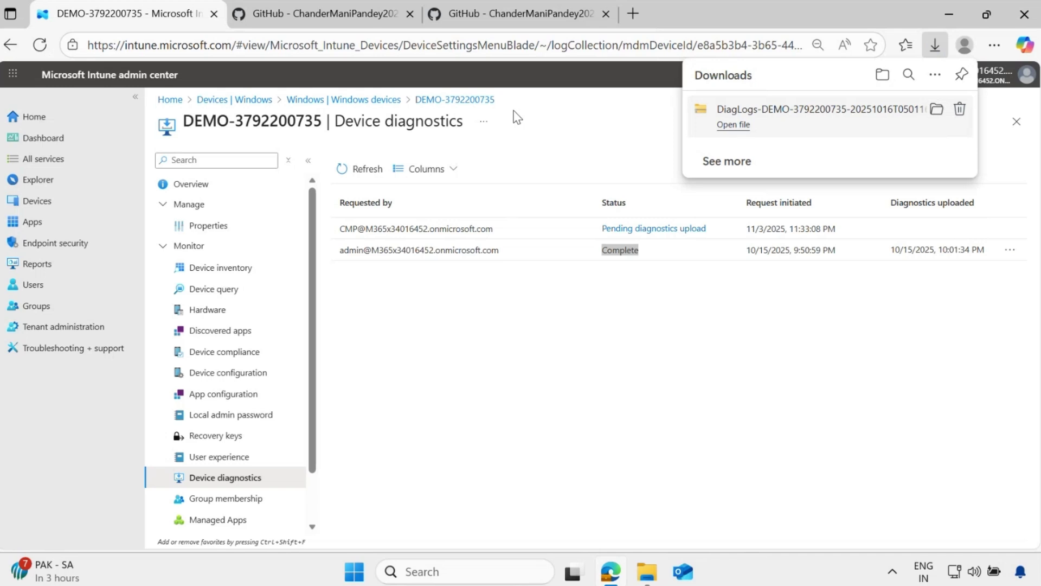
pyautogui.click(950, 15)
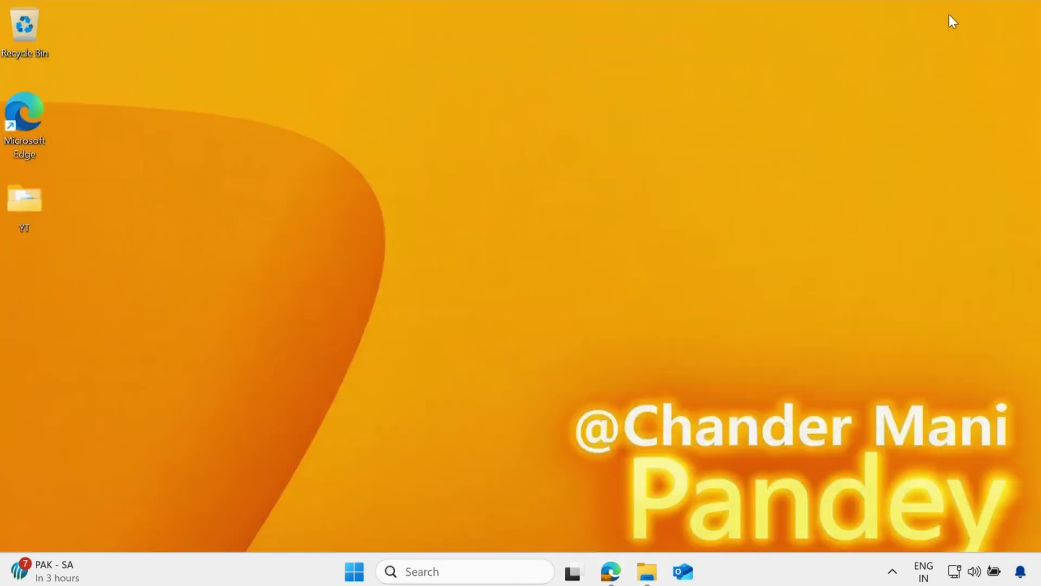
pyautogui.click(646, 571)
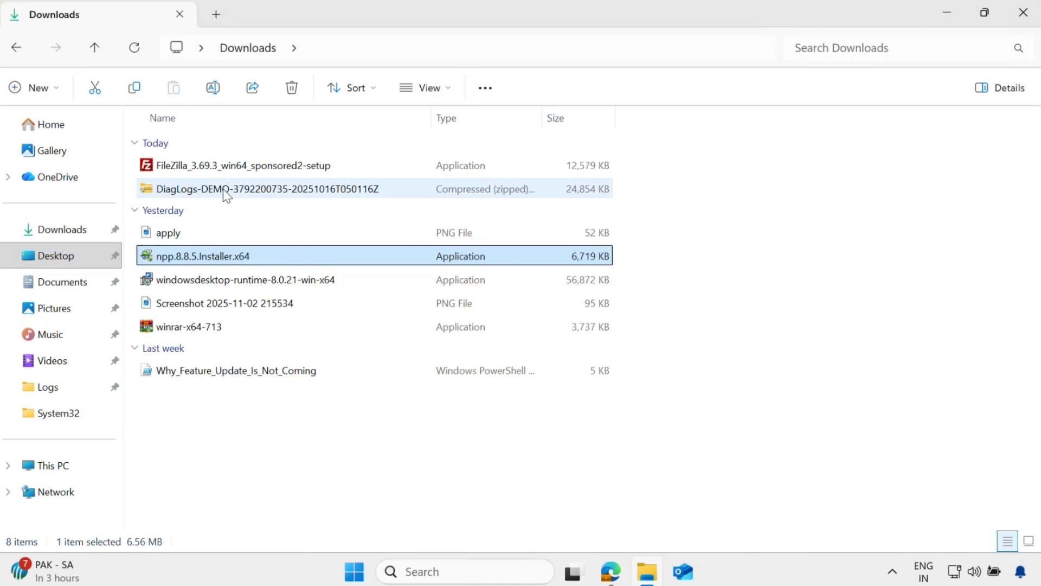
pyautogui.click(223, 189)
pyautogui.keyDown('ctrl'); pyautogui.click(250, 191); pyautogui.keyUp('ctrl')
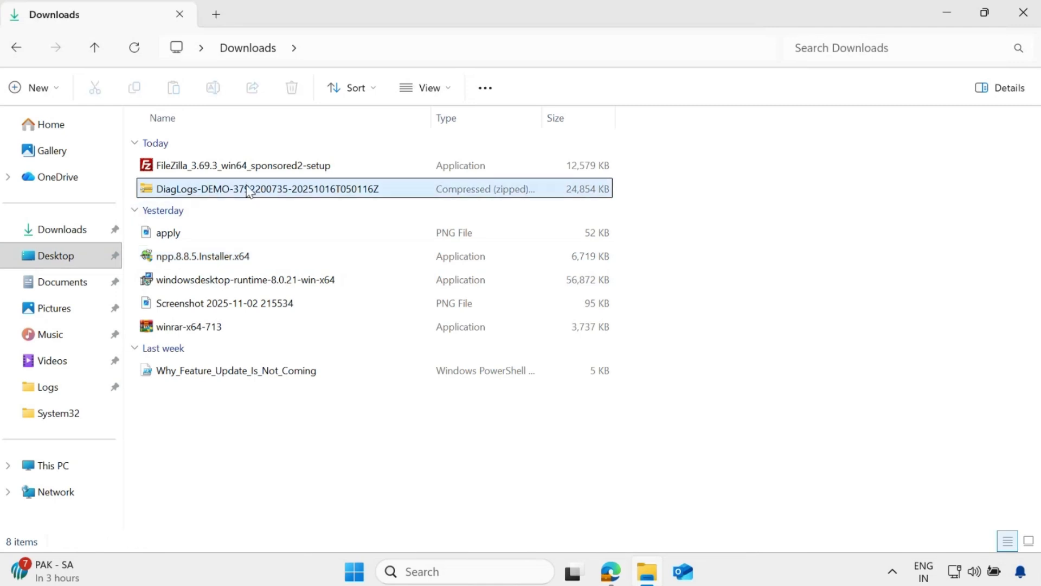
pyautogui.click(249, 191)
pyautogui.rightClick(249, 191)
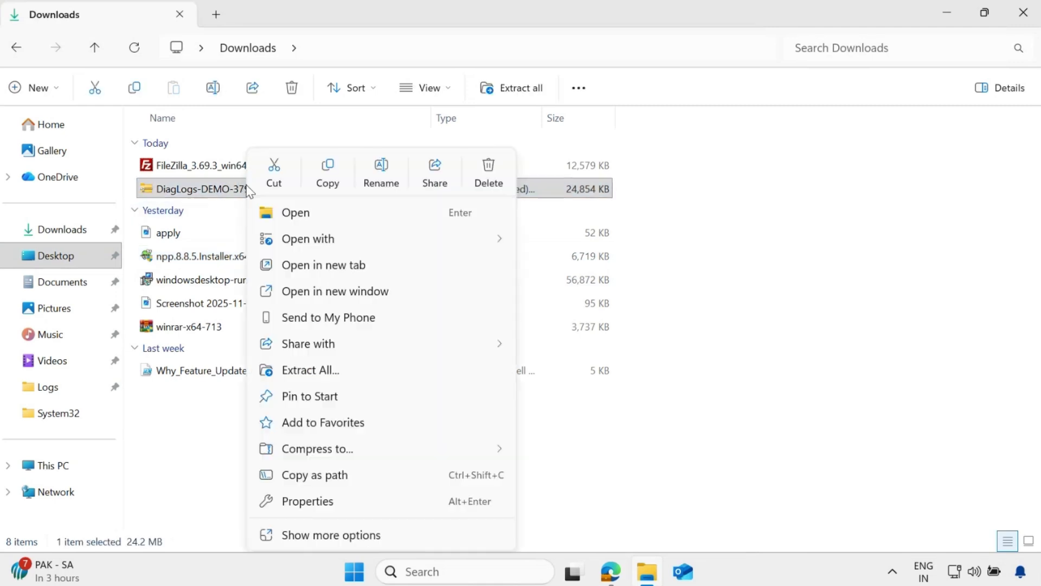
pyautogui.click(309, 370)
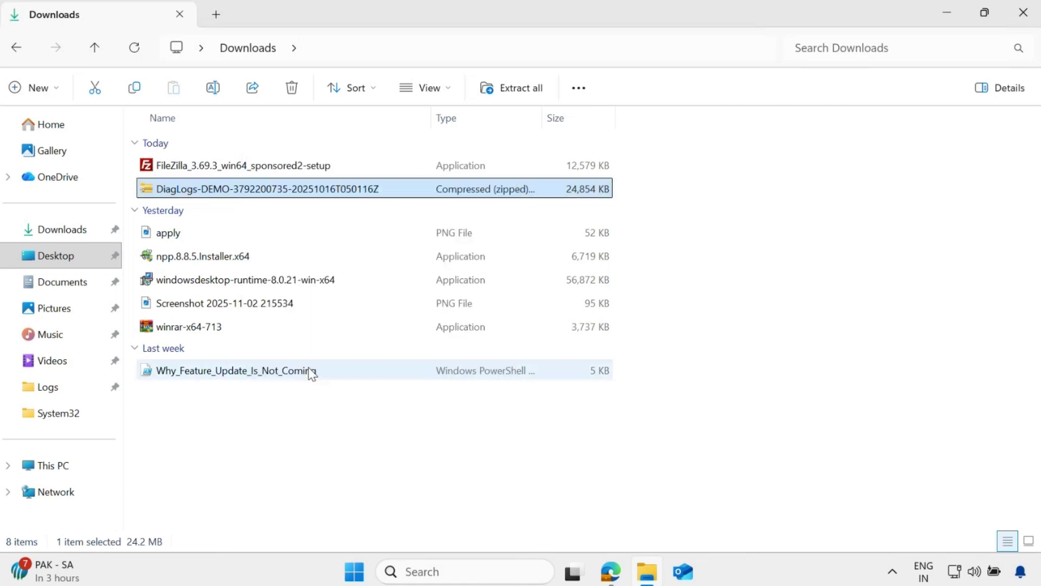
pyautogui.click(666, 457)
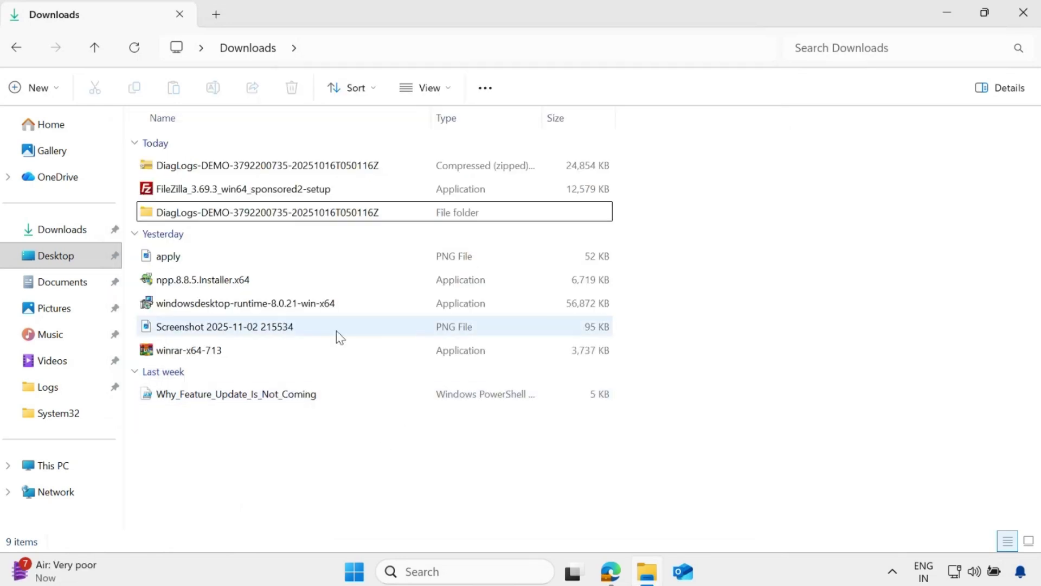
# Browse the extracted DiagLogs folder and open its (67) FoldersFiles ProgramData_Microsoft_IntuneManagementExtension_Logs subfolder
pyautogui.click(257, 216)
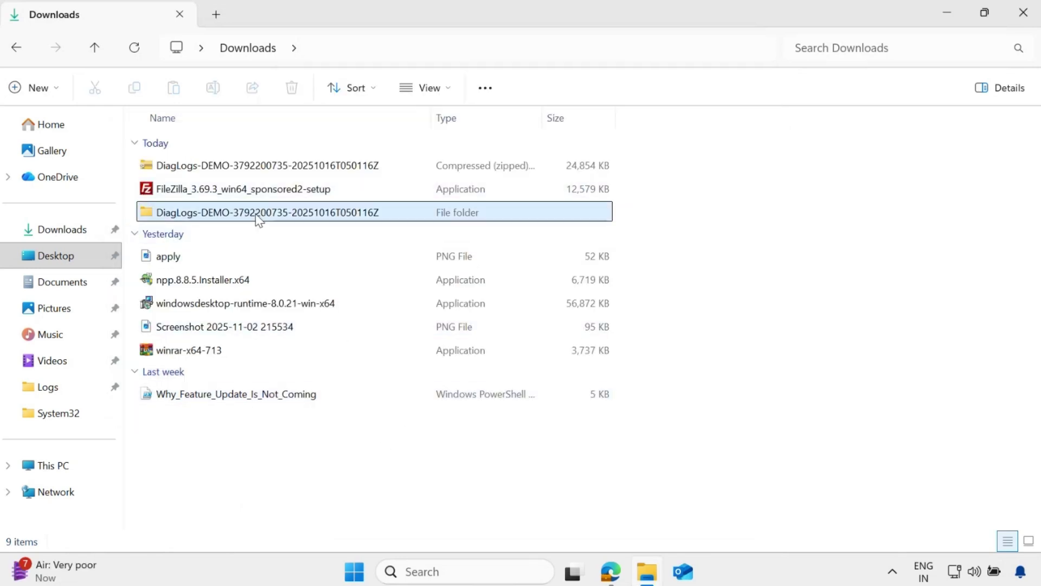
pyautogui.doubleClick(258, 215)
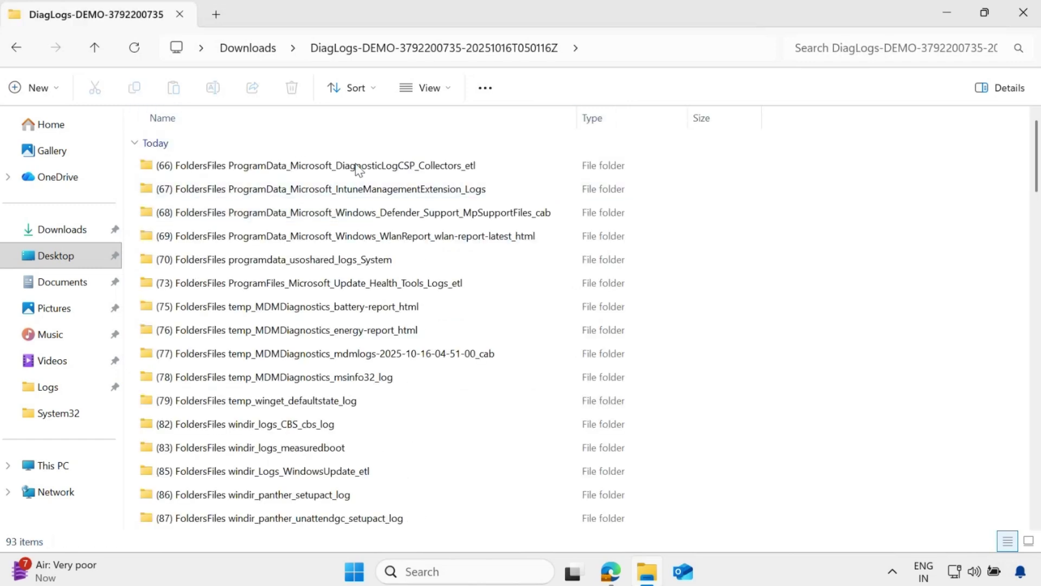
pyautogui.click(404, 306)
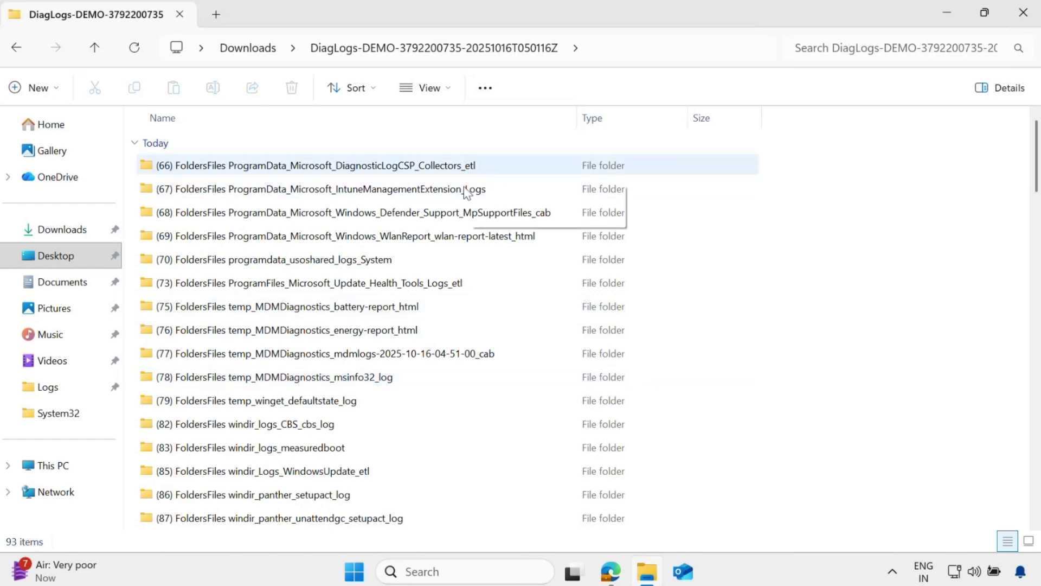
pyautogui.scroll(-2, 431, 339)
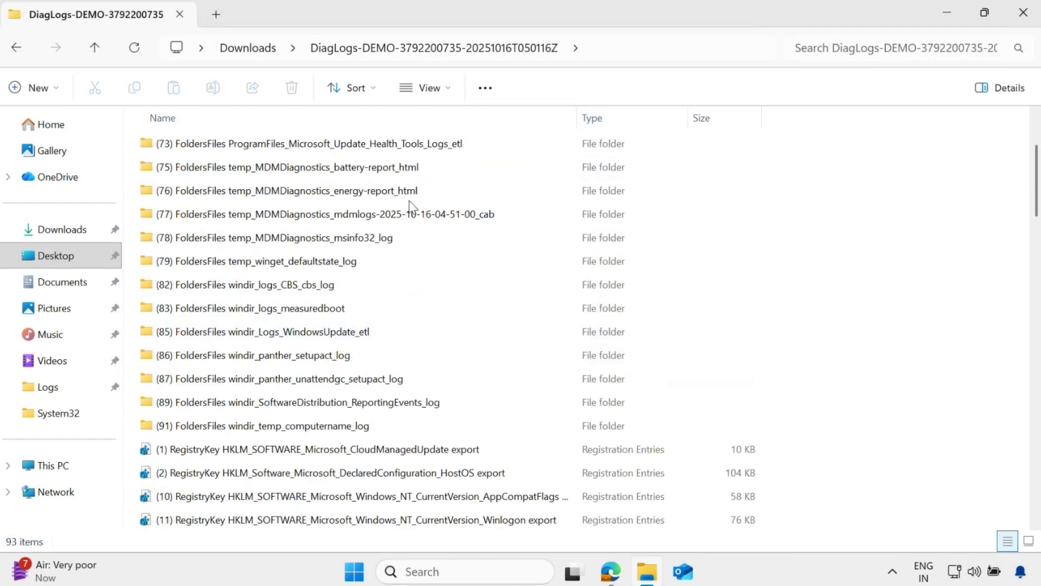
pyautogui.scroll(-2, 426, 329)
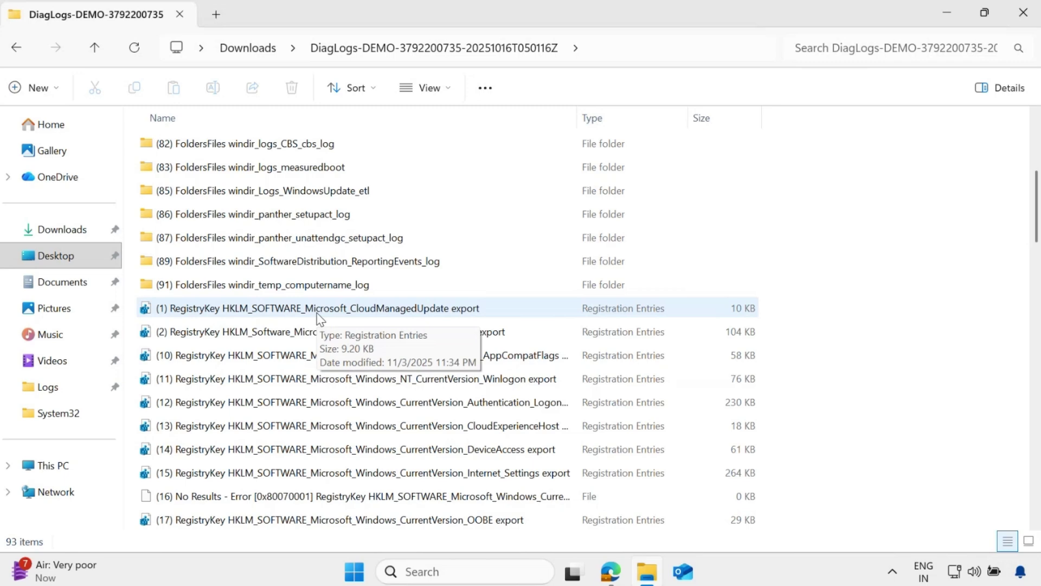
pyautogui.scroll(3, 350, 375)
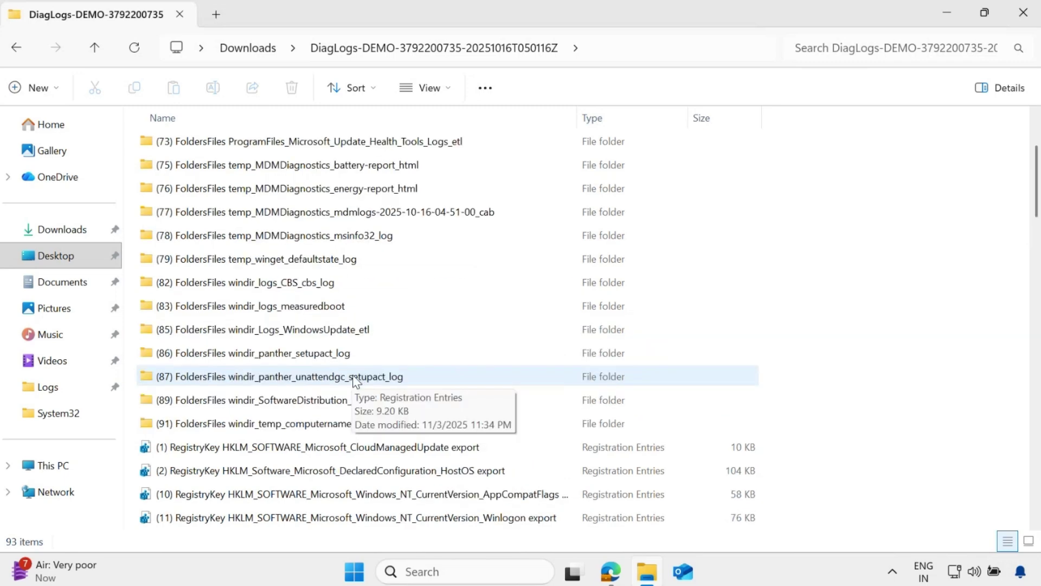
pyautogui.scroll(2, 355, 380)
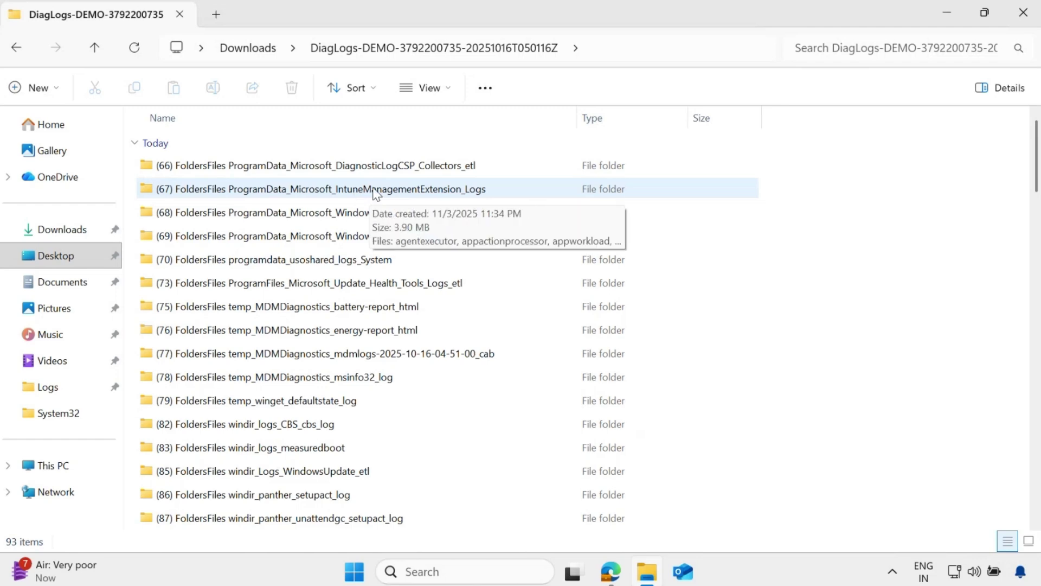
pyautogui.doubleClick(375, 190)
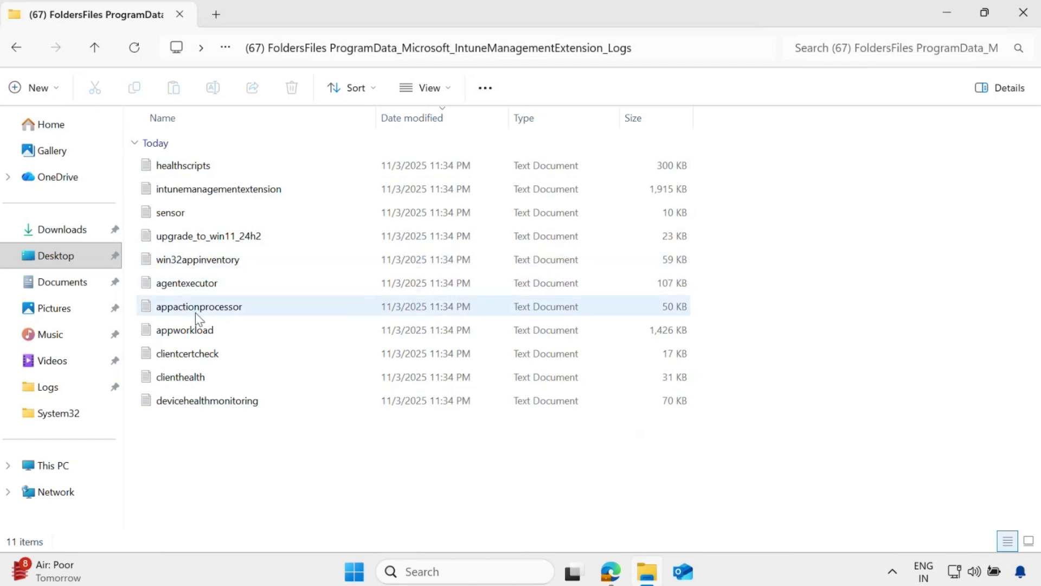
# View the appworkload log in a maximized Notepad window, then close it
pyautogui.click(205, 336)
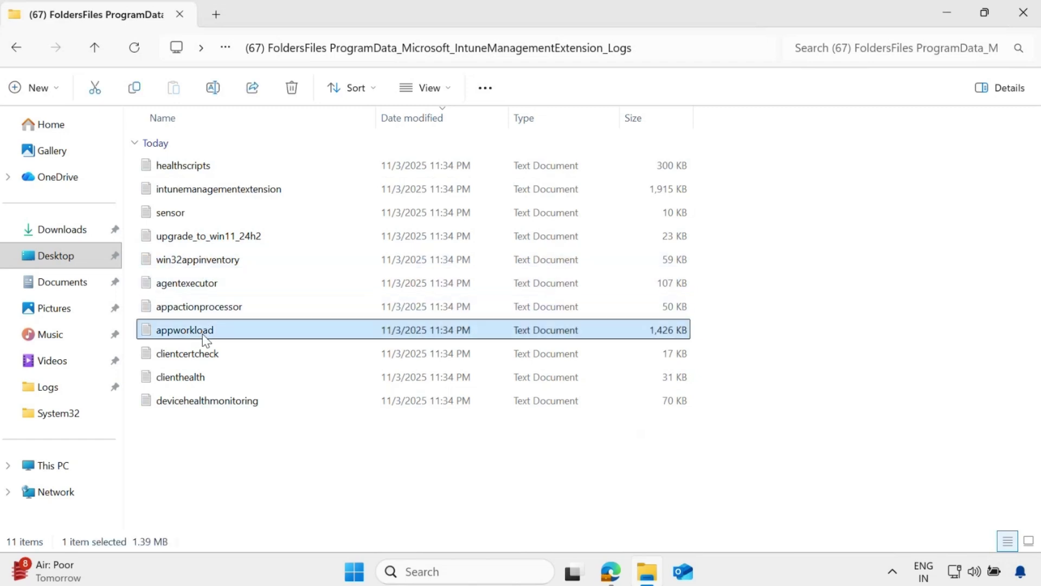
pyautogui.rightClick(205, 336)
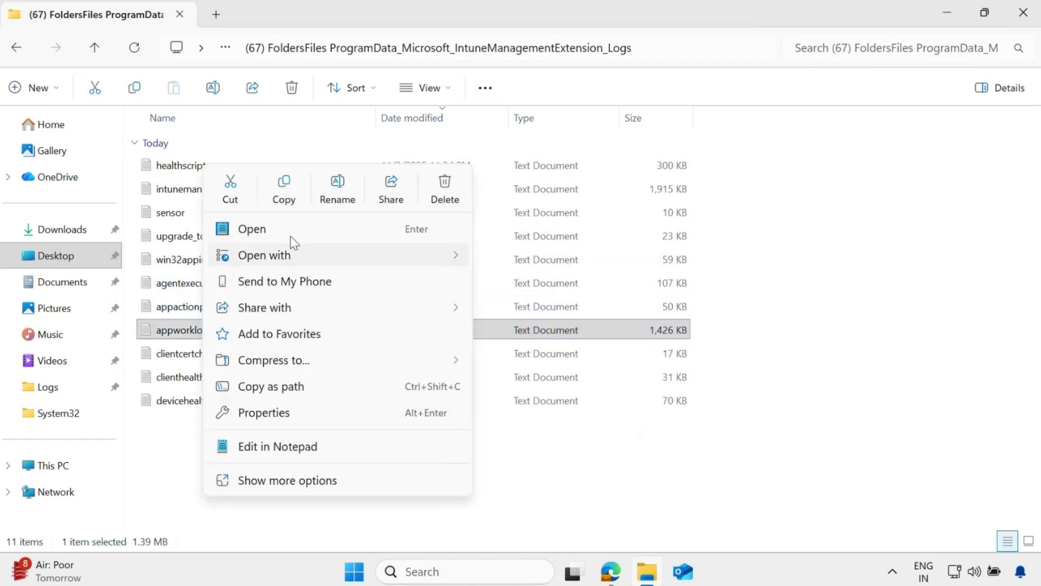
pyautogui.click(258, 233)
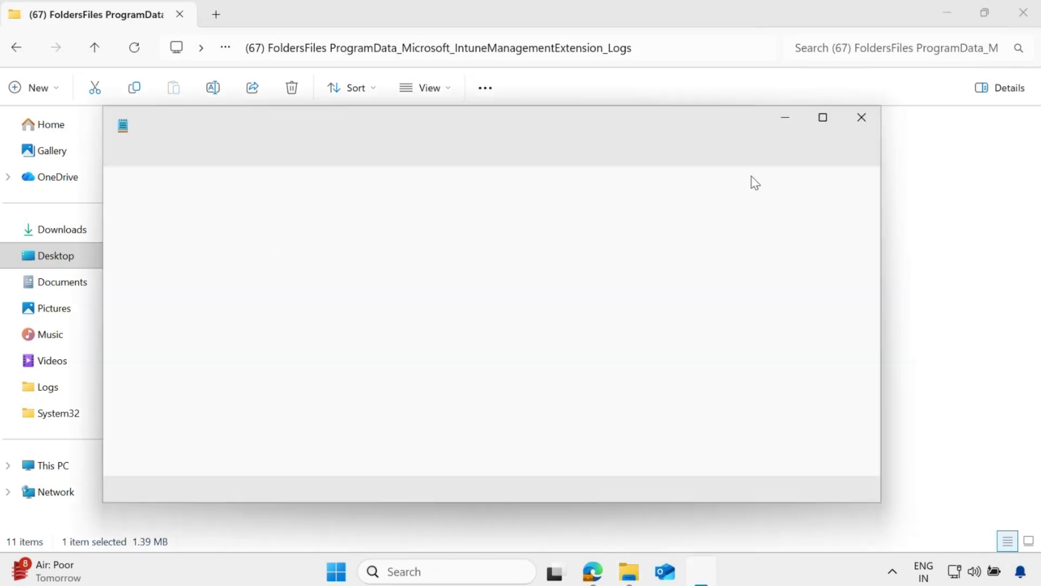
pyautogui.click(825, 119)
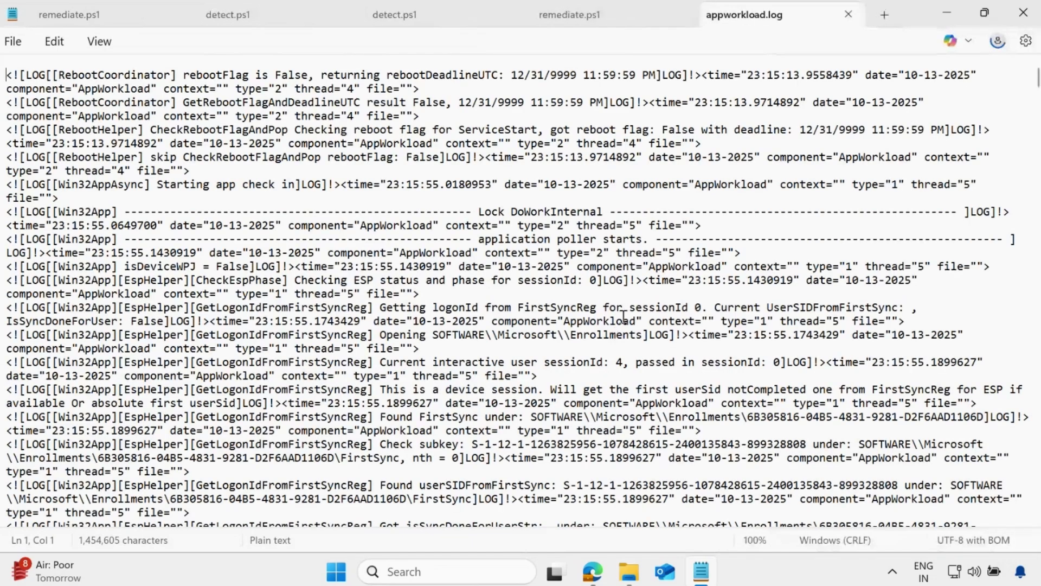
pyautogui.click(369, 205)
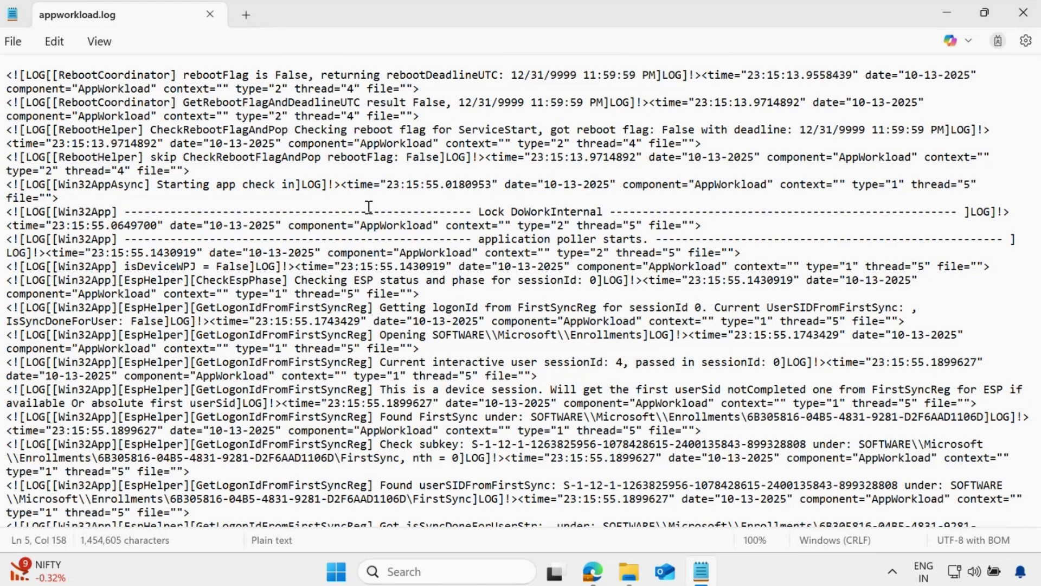
pyautogui.click(1020, 13)
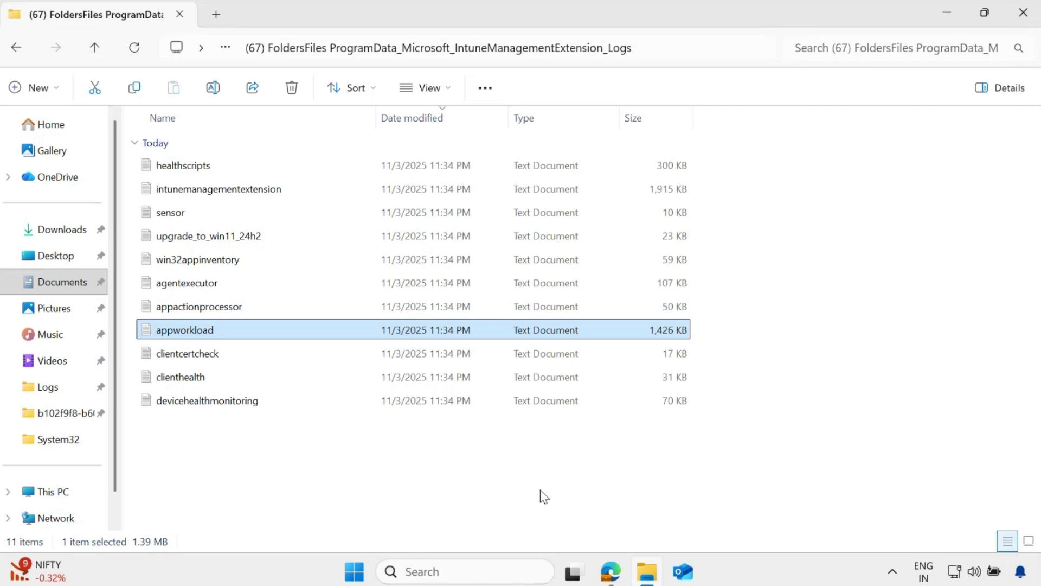
# Switch to Edge and download cmtrace.exe from the CMTrace repository on GitHub
pyautogui.moveTo(646, 582)
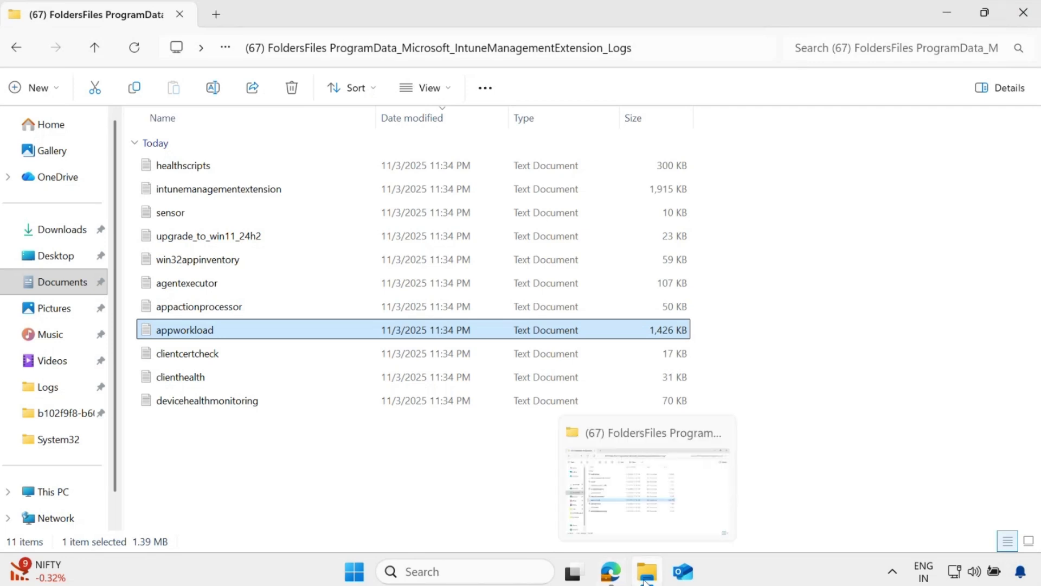
pyautogui.click(611, 572)
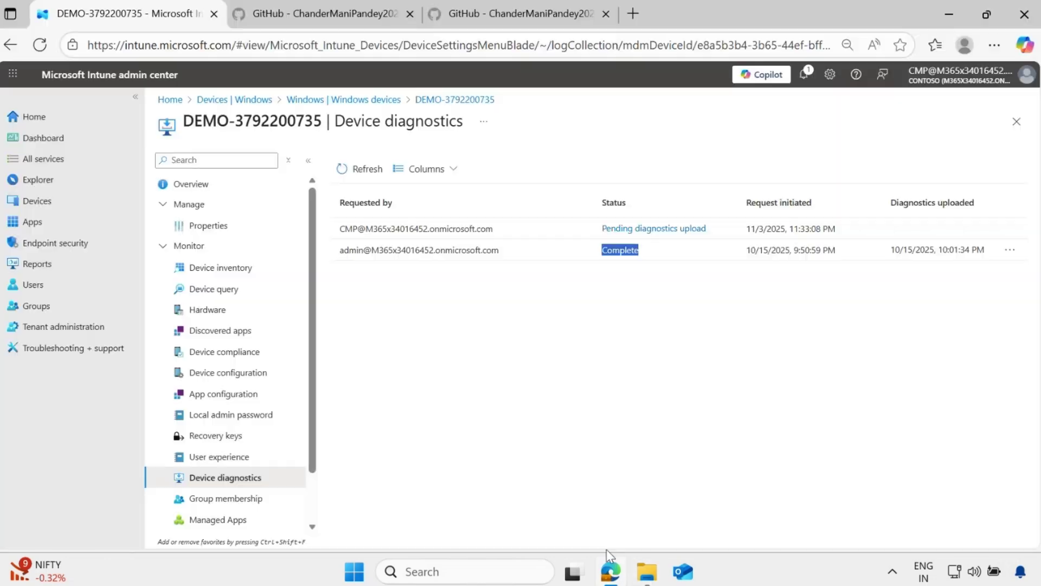
pyautogui.click(334, 12)
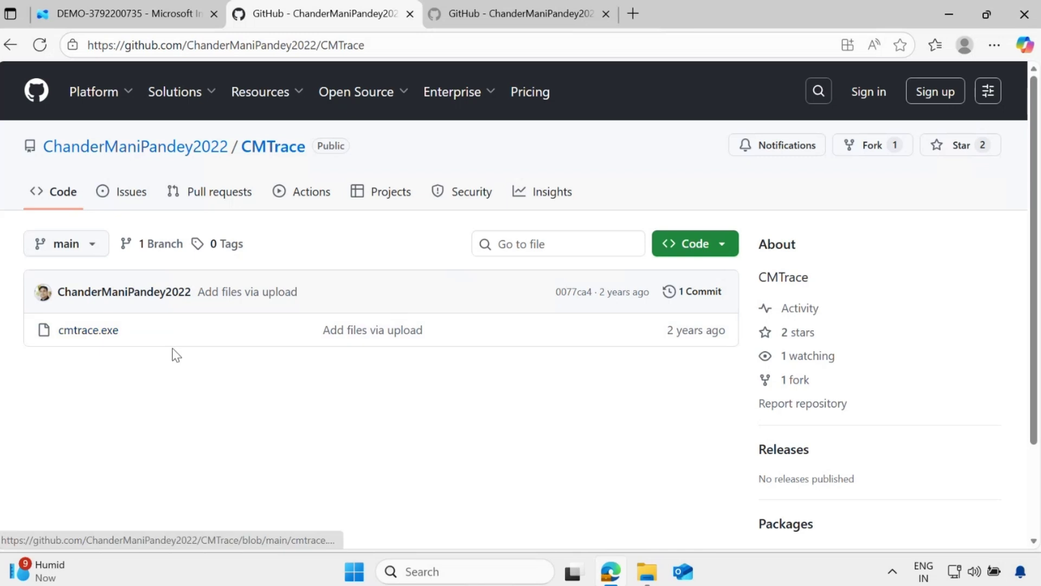
pyautogui.click(86, 335)
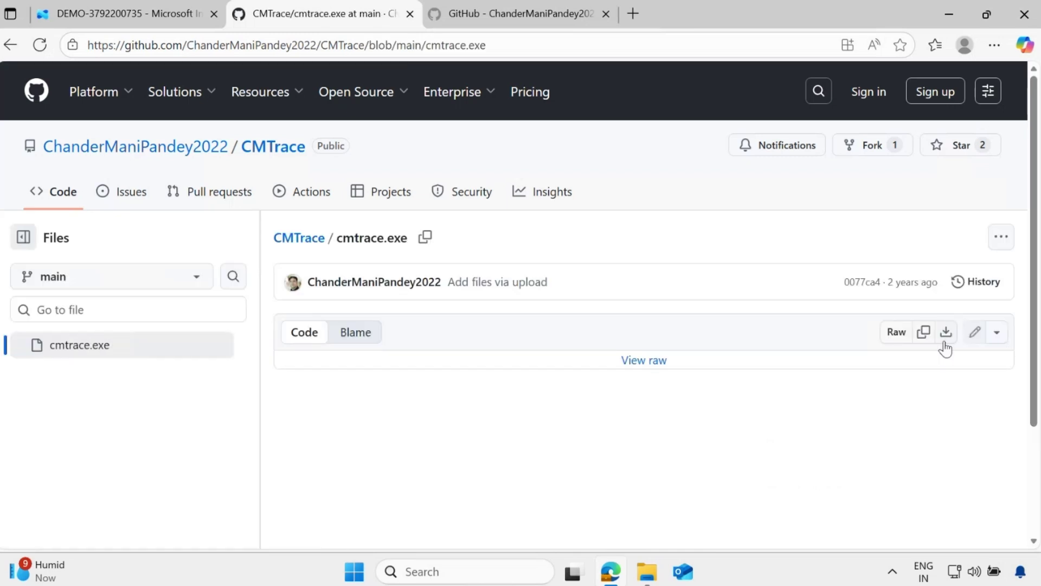
pyautogui.click(945, 342)
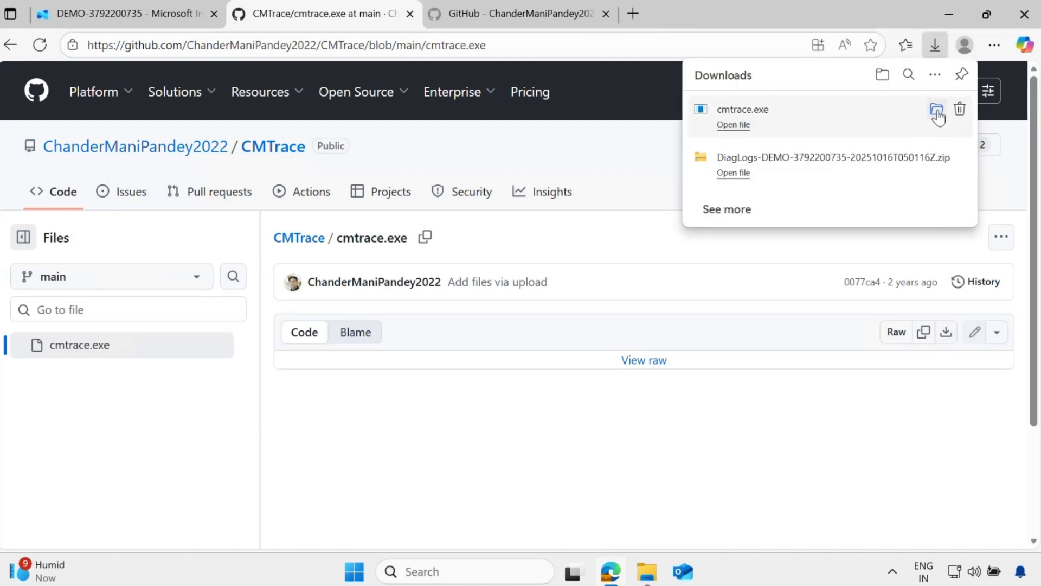
# Show the downloaded cmtrace file in its folder, launch it, and make it the default viewer for log files
pyautogui.click(937, 110)
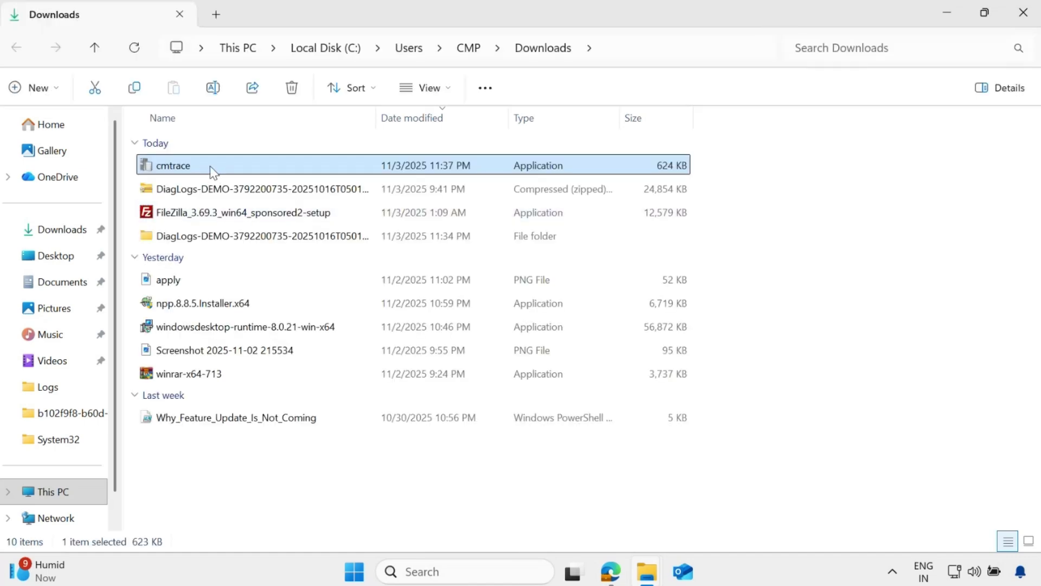
pyautogui.rightClick(210, 166)
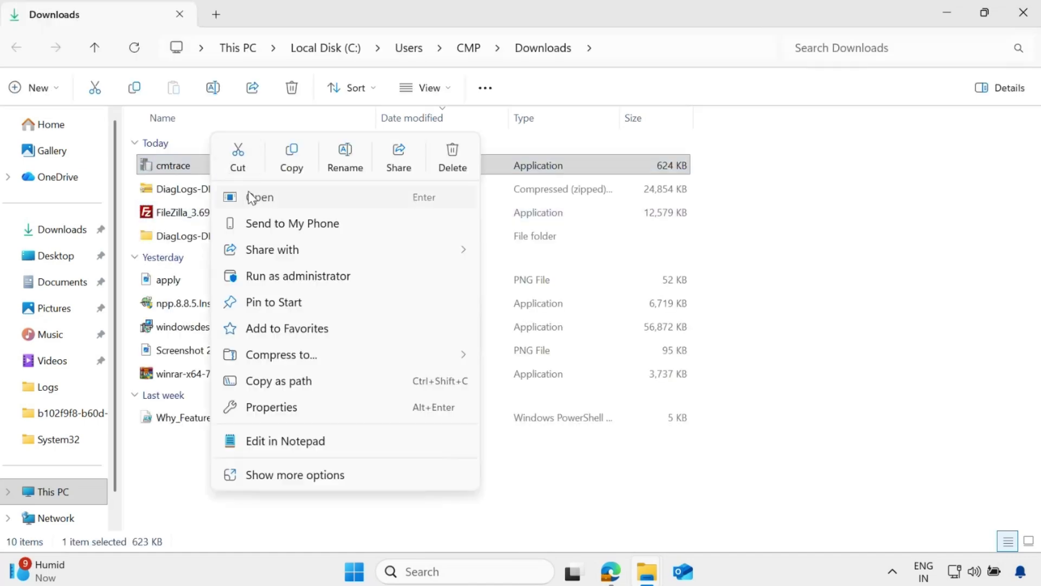
pyautogui.click(251, 198)
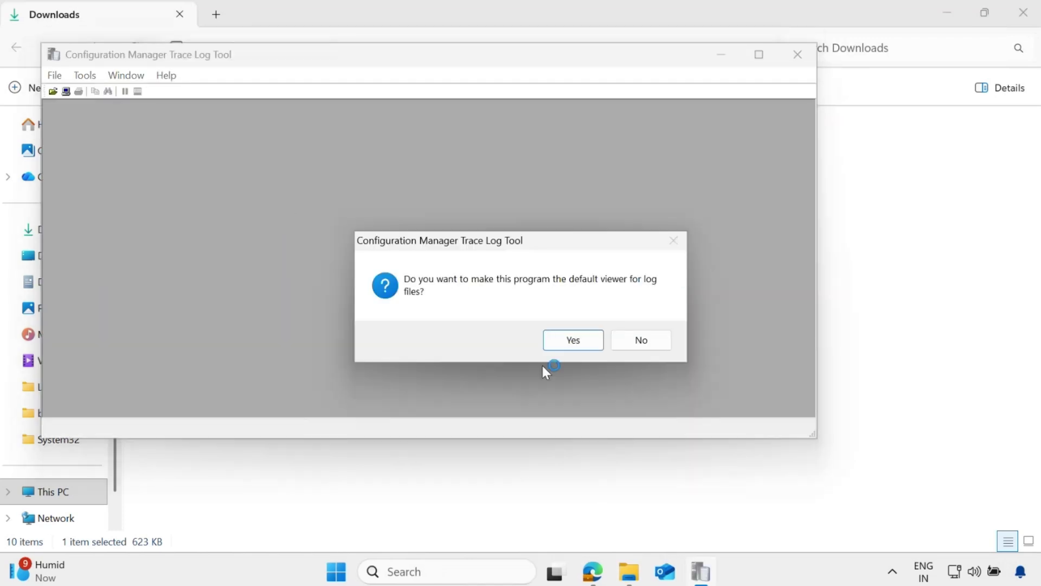
pyautogui.click(567, 346)
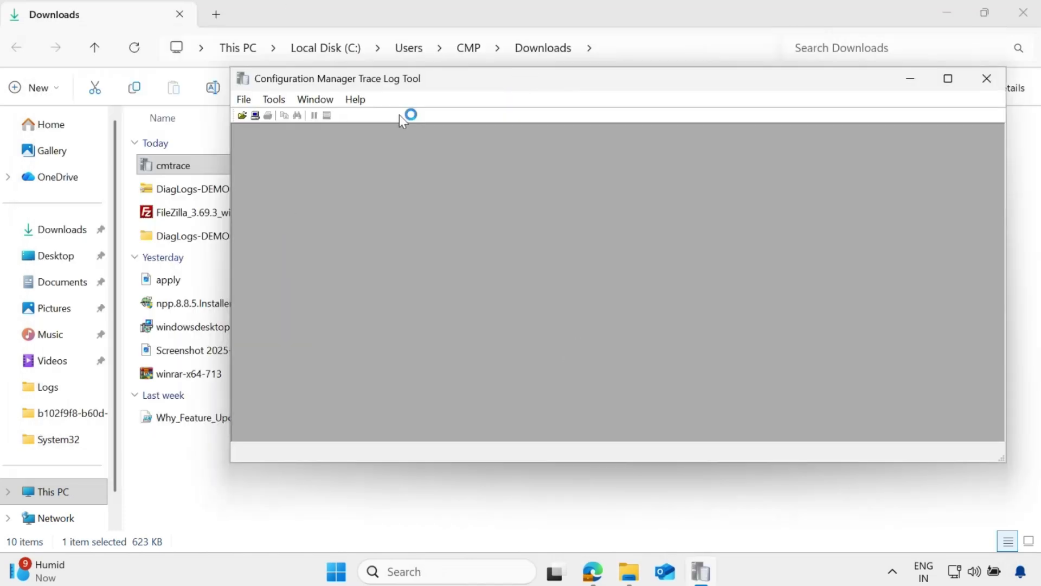
# Open the appworkload log from the extracted DiagLogs folder's (67) IntuneManagementExtension_Logs subfolder in CMTrace and maximize the window
pyautogui.click(244, 99)
pyautogui.click(265, 119)
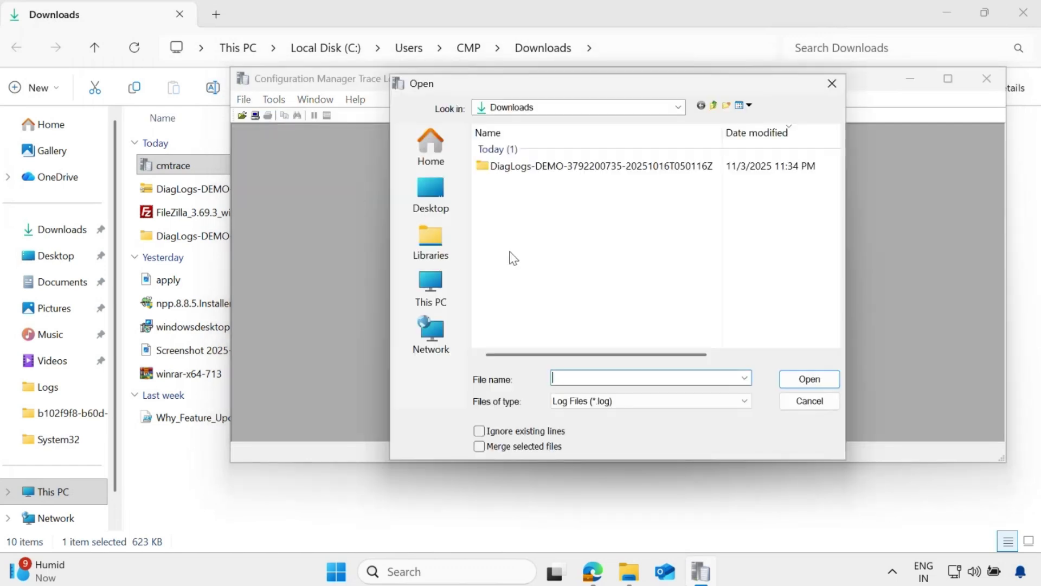
pyautogui.doubleClick(521, 167)
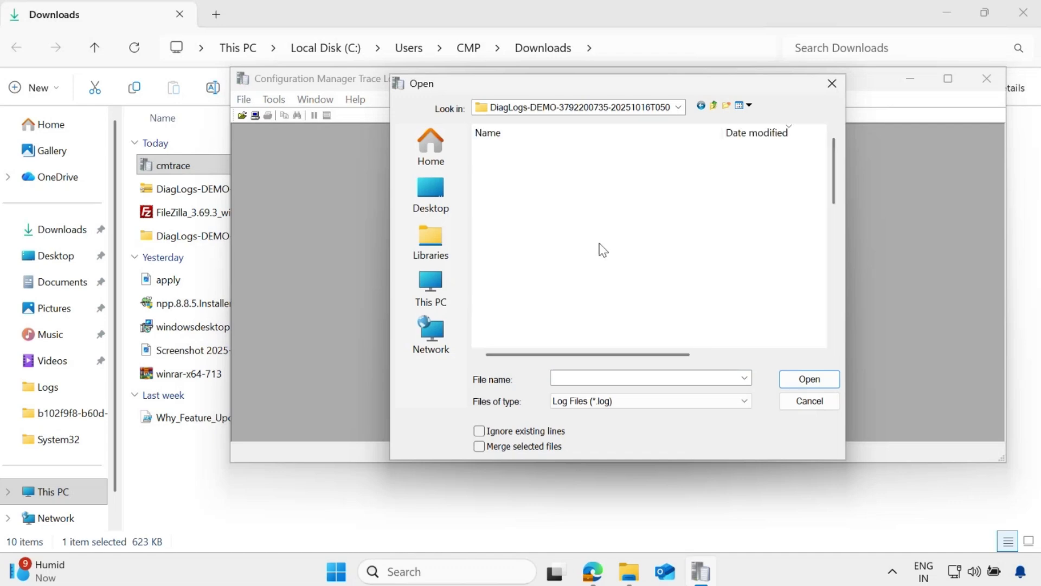
pyautogui.moveTo(725, 136); pyautogui.dragTo(756, 135)
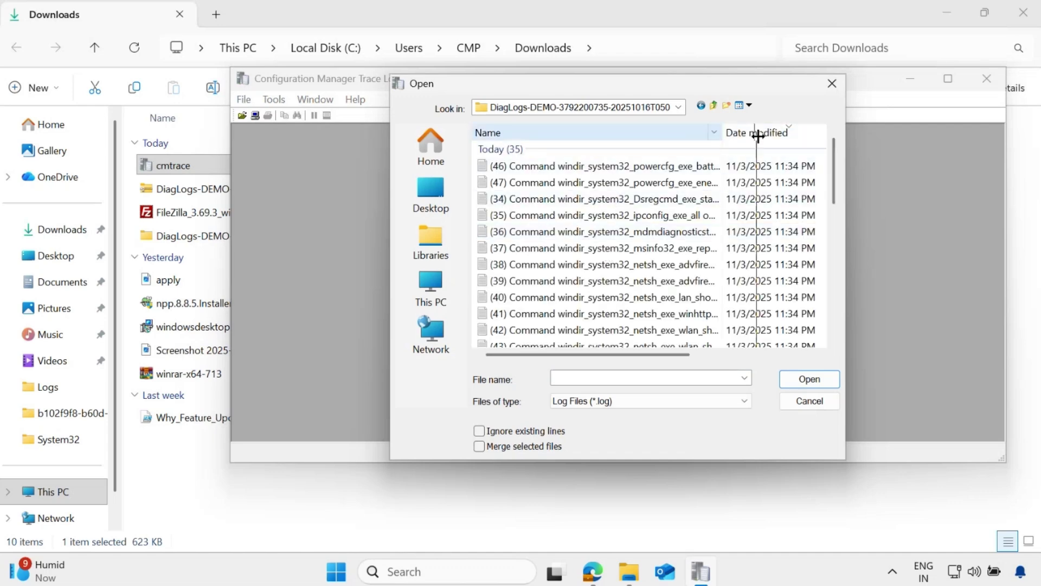
pyautogui.scroll(-2, 738, 264)
pyautogui.scroll(-5, 737, 266)
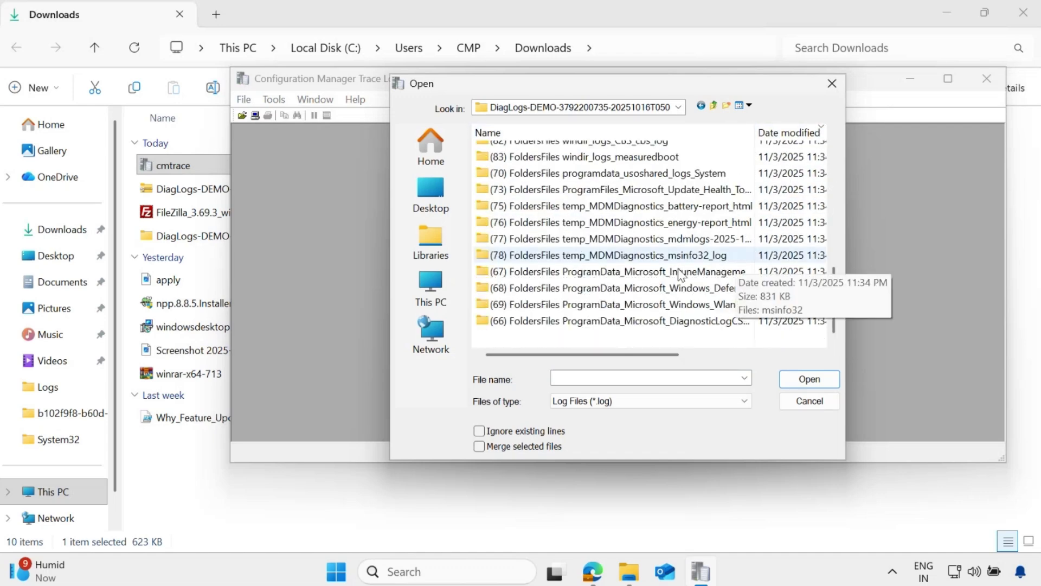
pyautogui.doubleClick(700, 273)
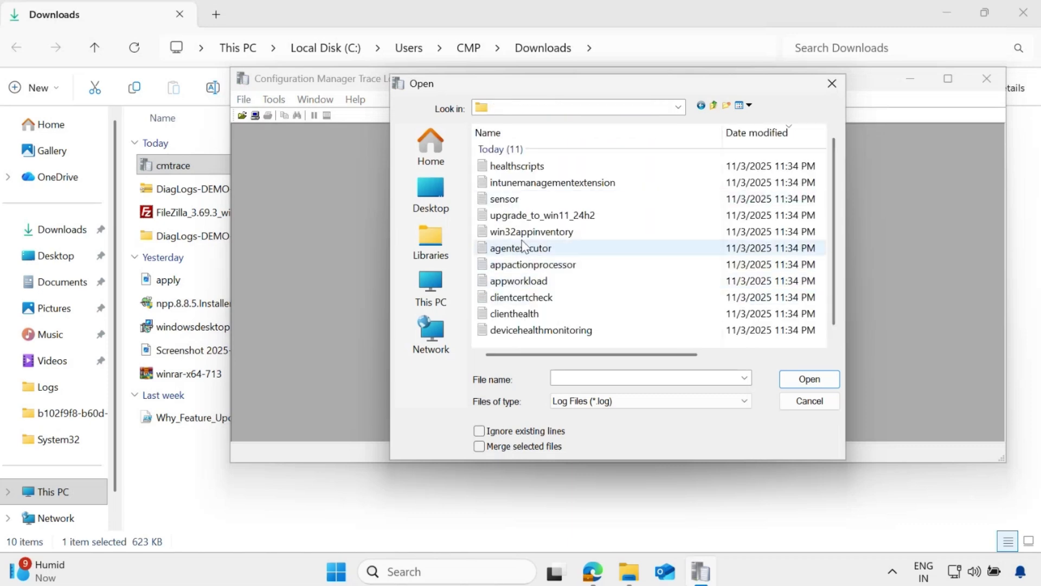
pyautogui.click(518, 281)
pyautogui.click(808, 378)
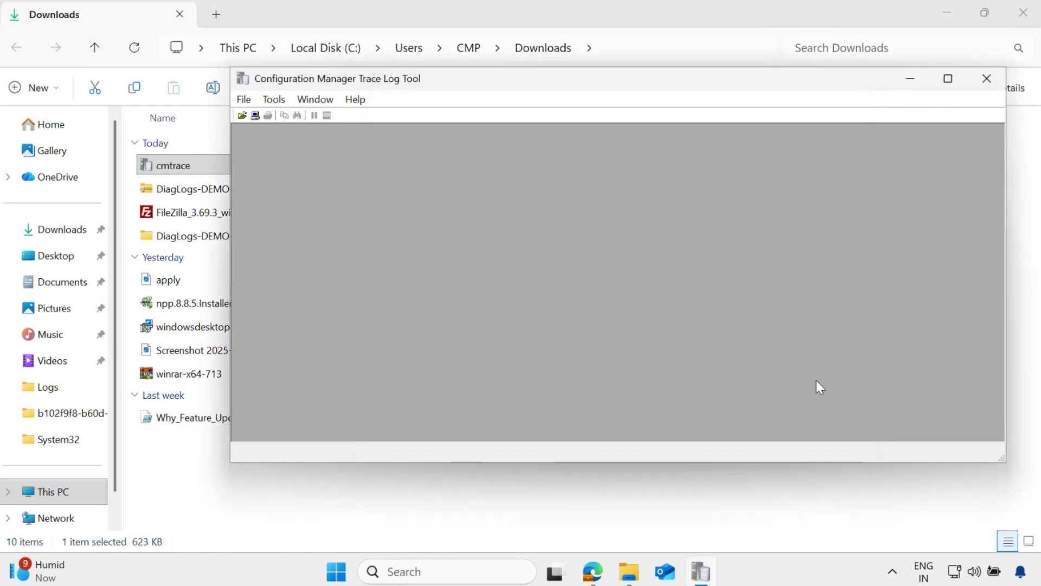
pyautogui.click(948, 79)
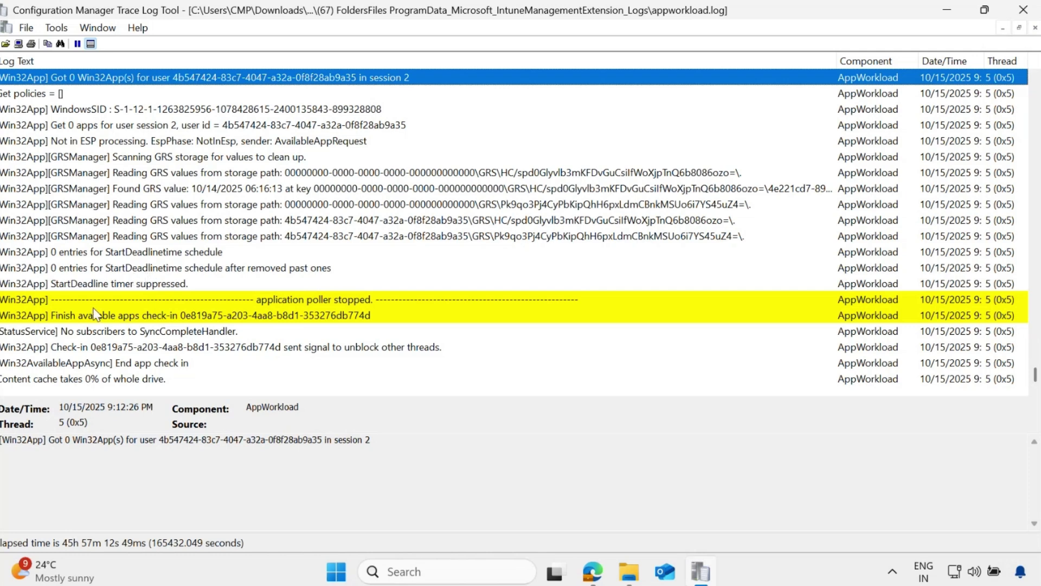
# Narrow the Log Text column and examine earlier AppWorkload entries, including the registry path and WinGet detection lines
pyautogui.moveTo(836, 62); pyautogui.dragTo(782, 64)
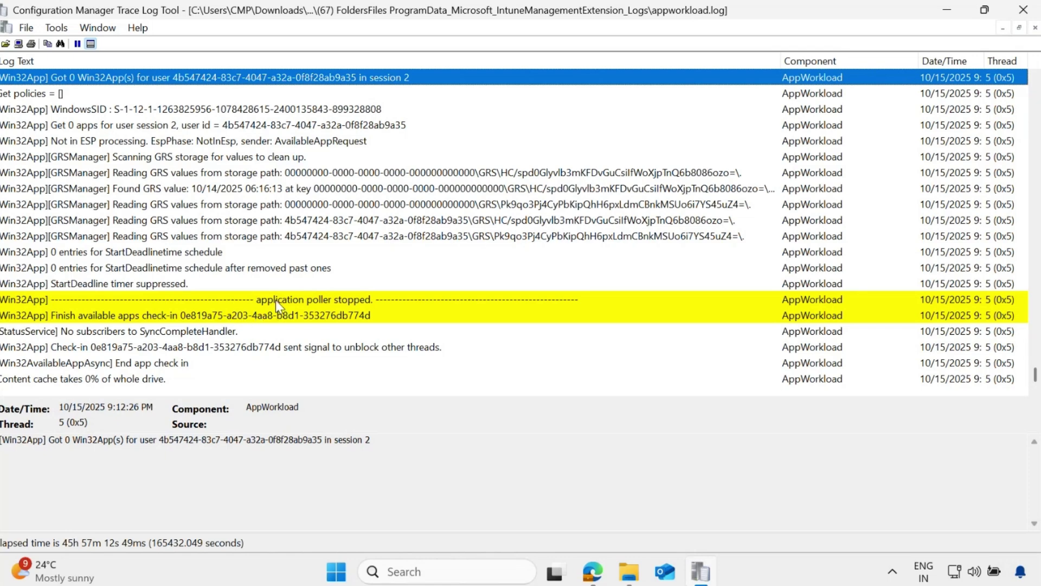
pyautogui.scroll(15, 270, 301)
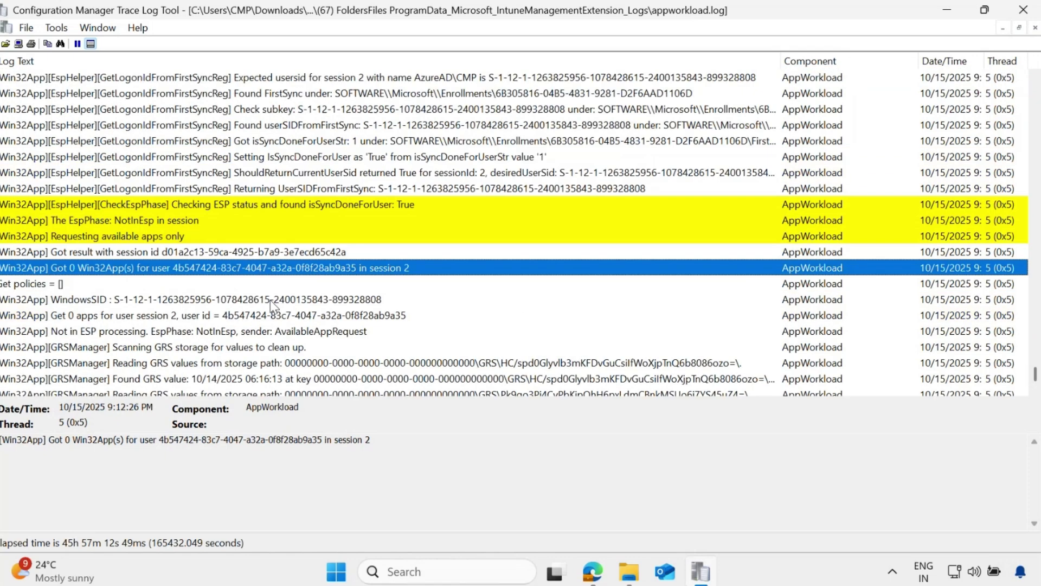
pyautogui.scroll(5, 269, 297)
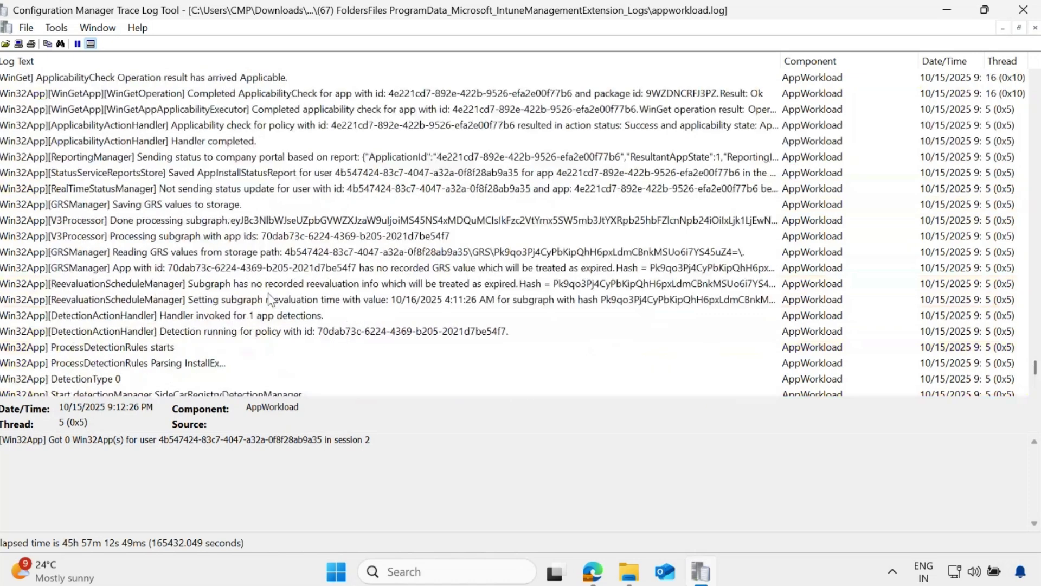
pyautogui.click(230, 221)
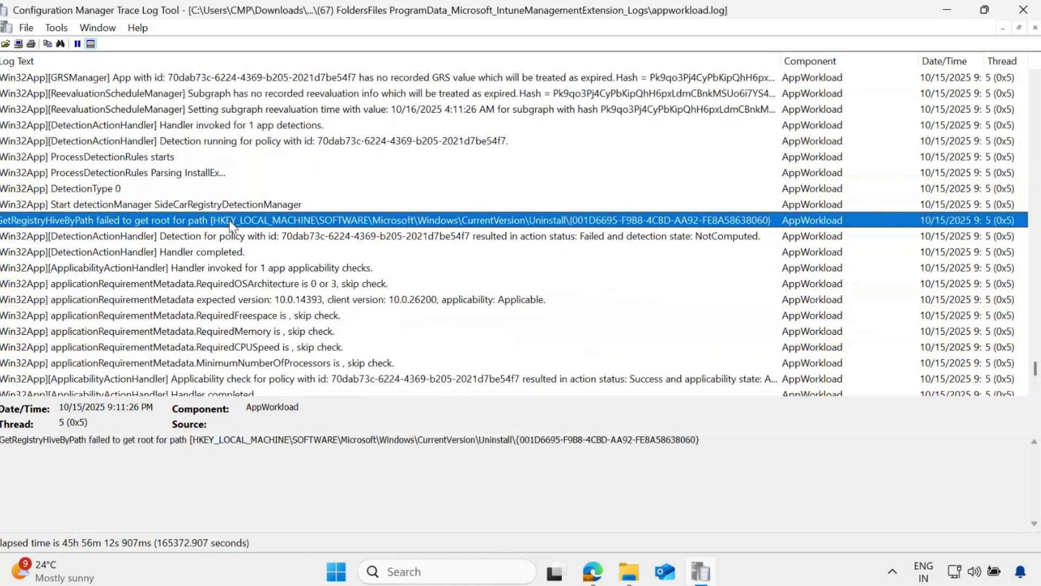
pyautogui.press('F3')
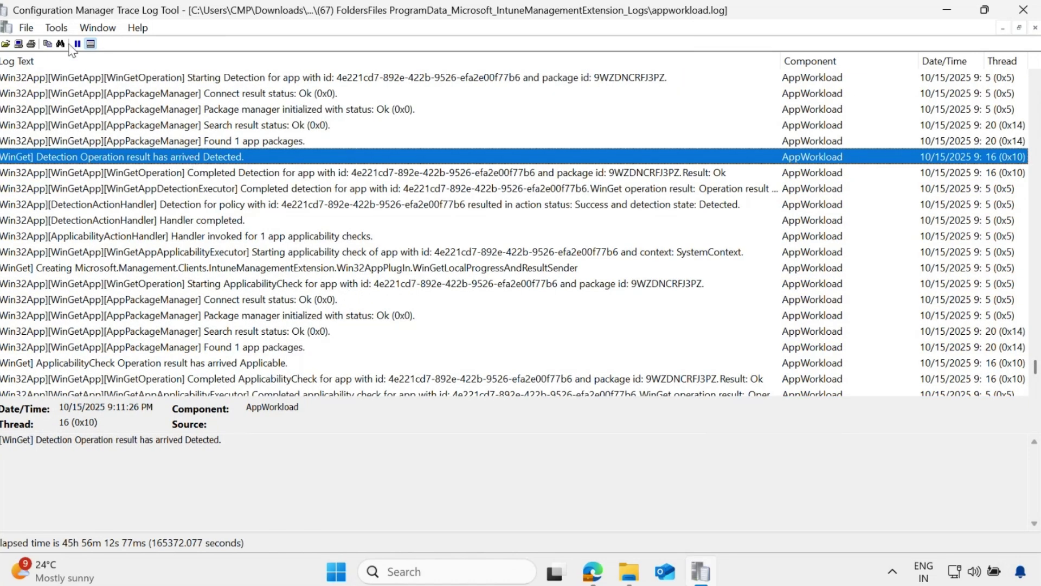
# Look up error code 0 with Error Lookup and highlight its description
pyautogui.click(56, 28)
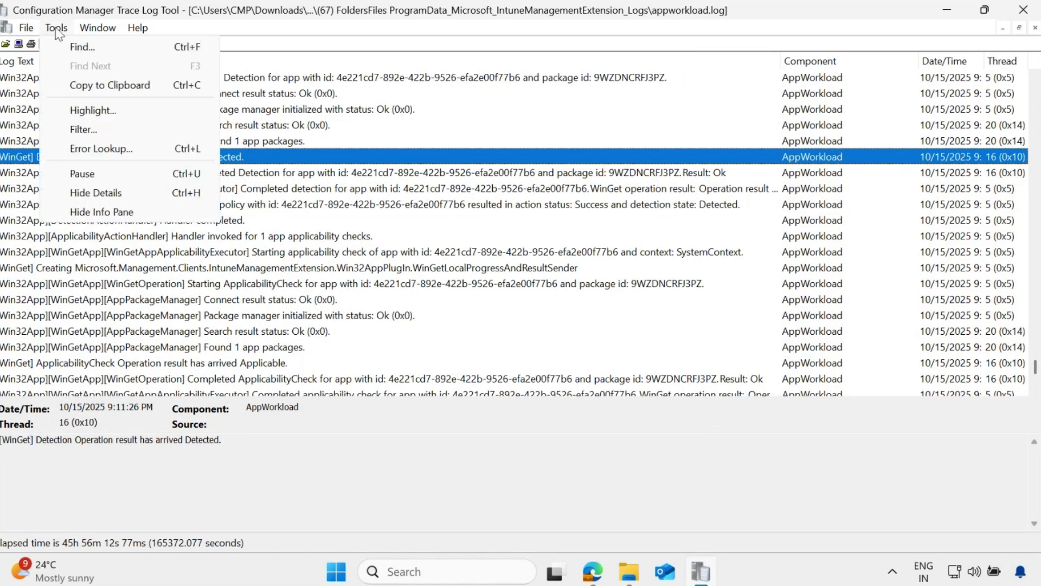
pyautogui.click(101, 154)
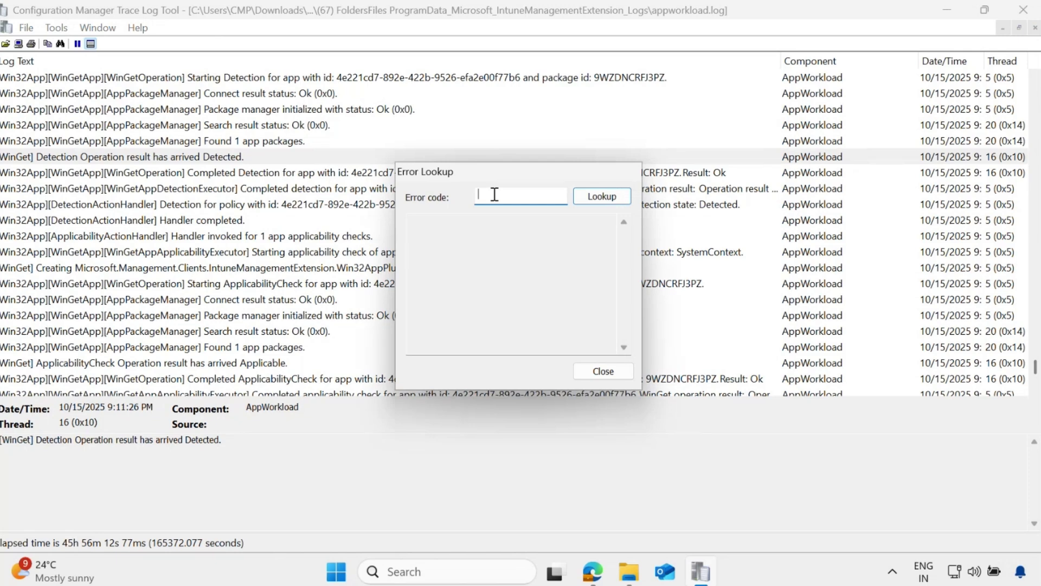
pyautogui.write('0')
pyautogui.click(597, 196)
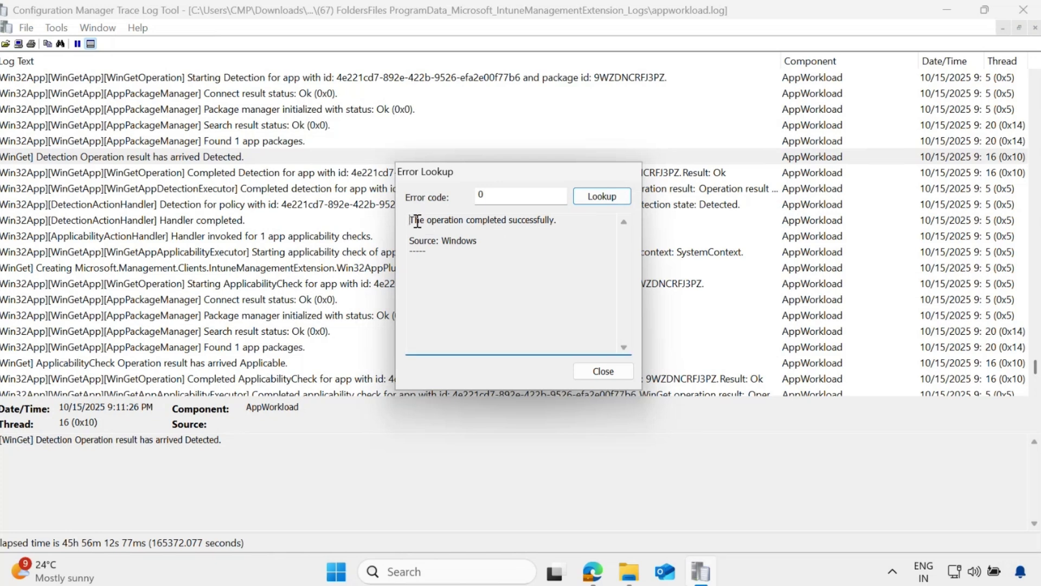
pyautogui.moveTo(412, 220); pyautogui.dragTo(558, 226)
# Look up error code 3010, highlight its description, and close Error Lookup
pyautogui.moveTo(500, 202); pyautogui.dragTo(452, 197)
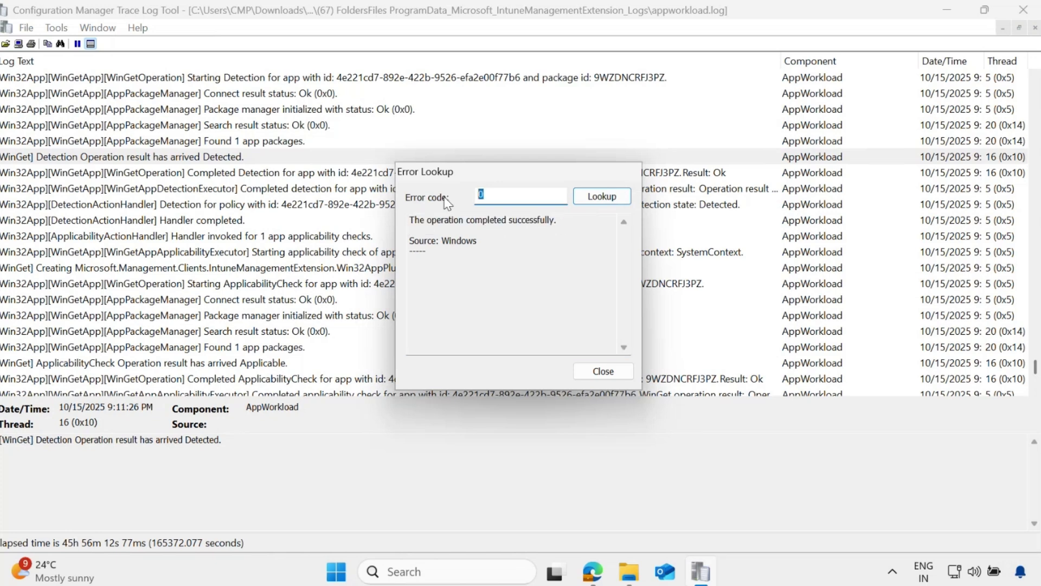
pyautogui.write('3010')
pyautogui.click(603, 196)
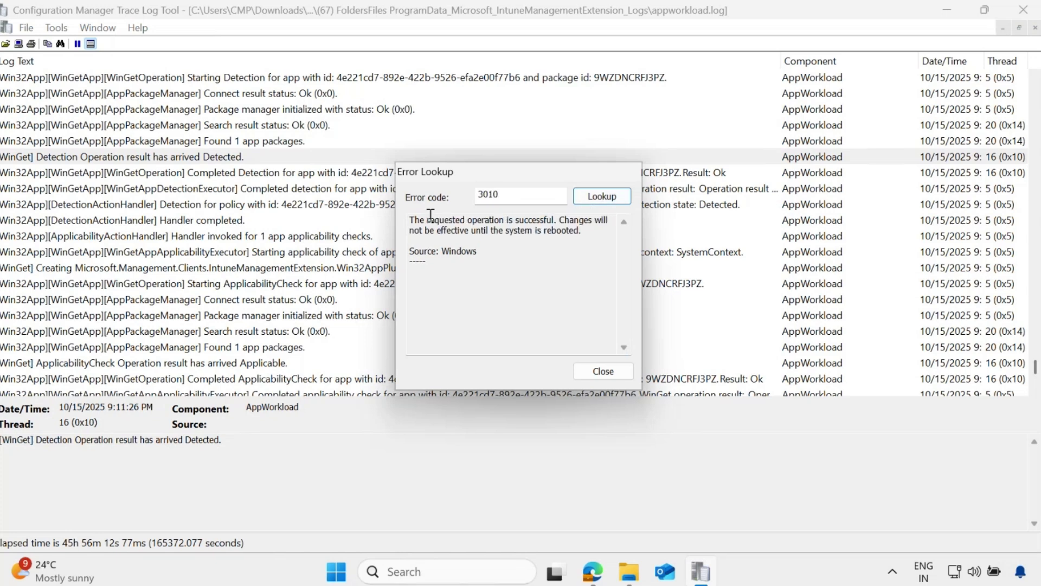
pyautogui.moveTo(410, 219); pyautogui.dragTo(553, 221)
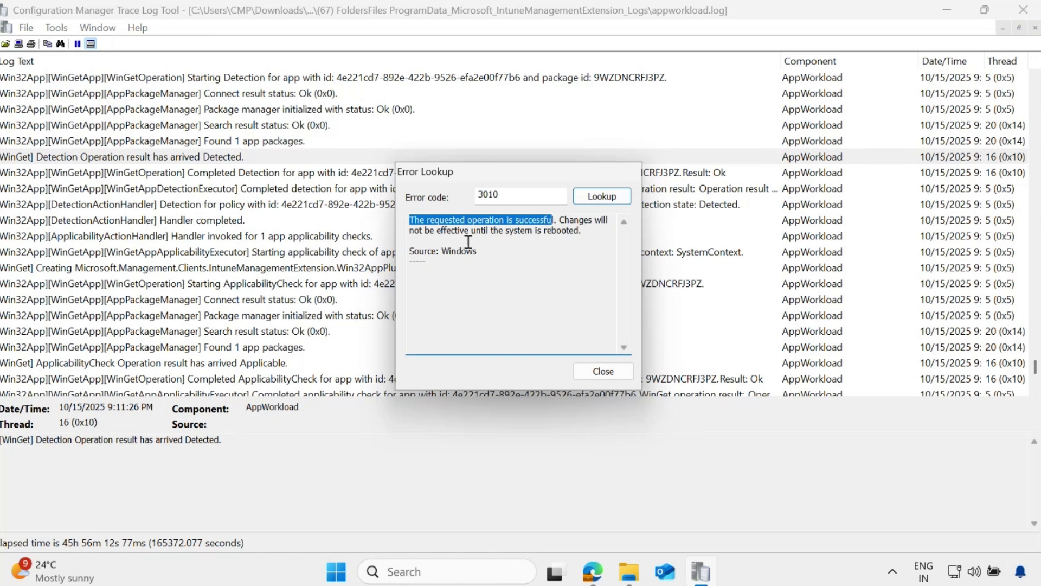
pyautogui.moveTo(584, 233); pyautogui.dragTo(403, 223)
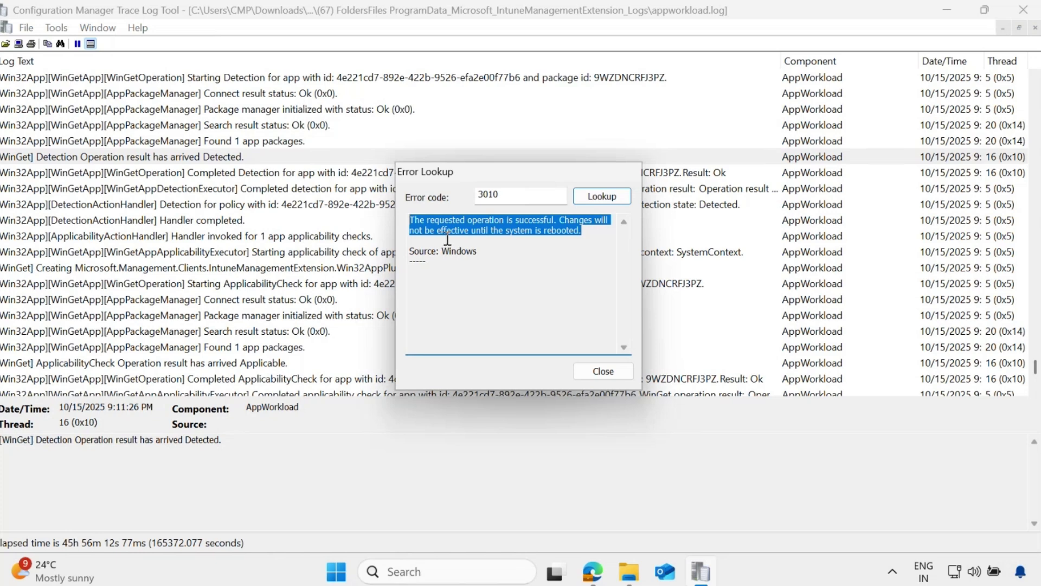
pyautogui.click(594, 197)
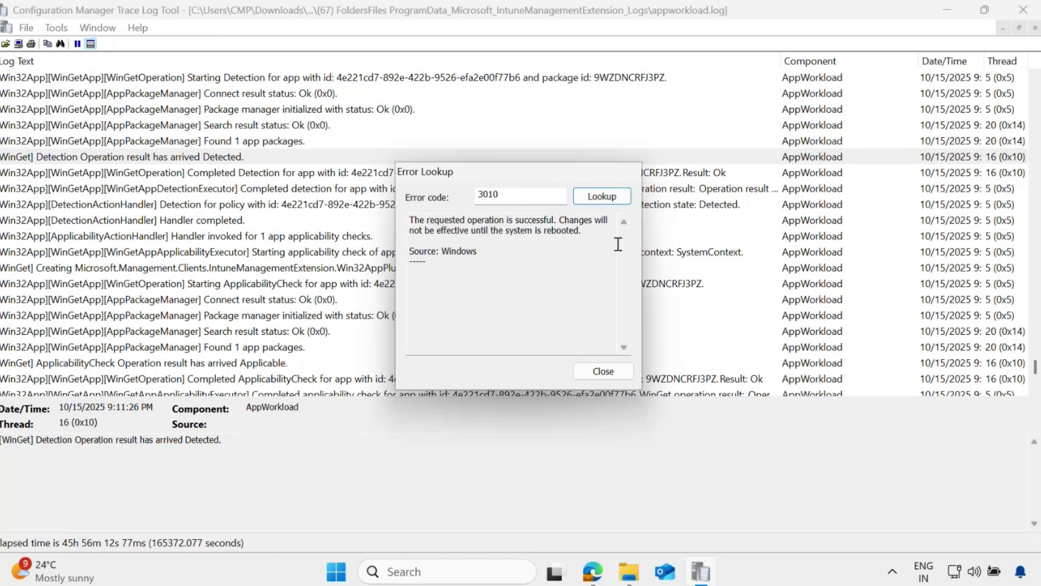
pyautogui.click(597, 371)
# Try to open the eight logs from healthscripts through appworkload together with Merge selected files enabled
pyautogui.click(26, 28)
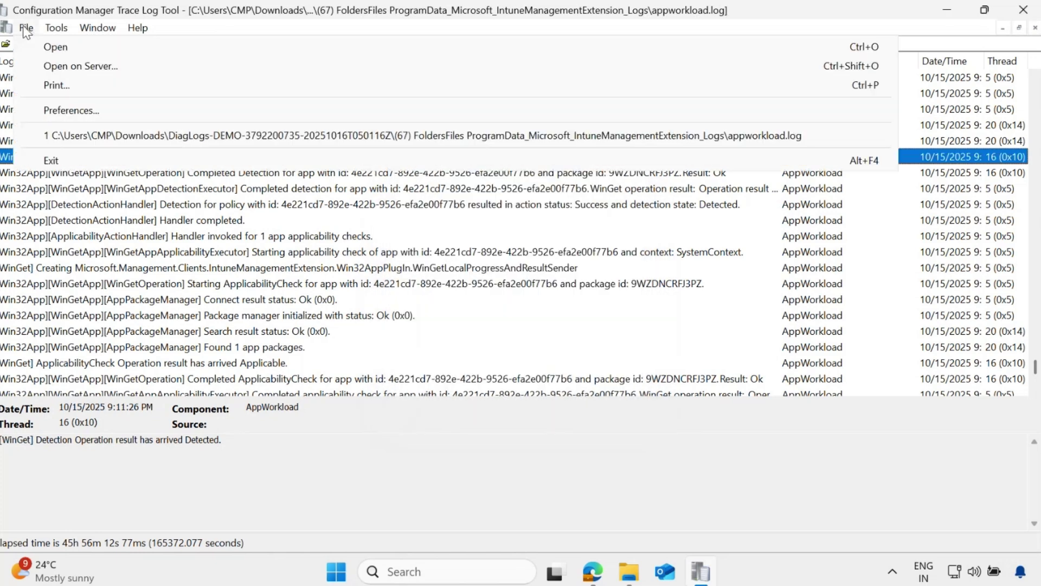
pyautogui.click(49, 48)
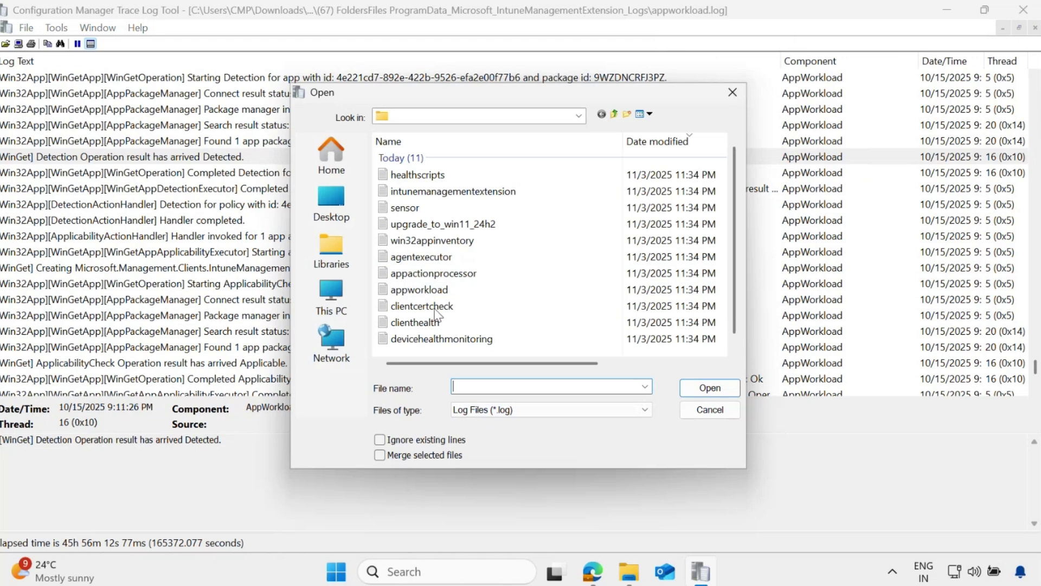
pyautogui.moveTo(376, 168); pyautogui.dragTo(436, 298)
pyautogui.click(380, 455)
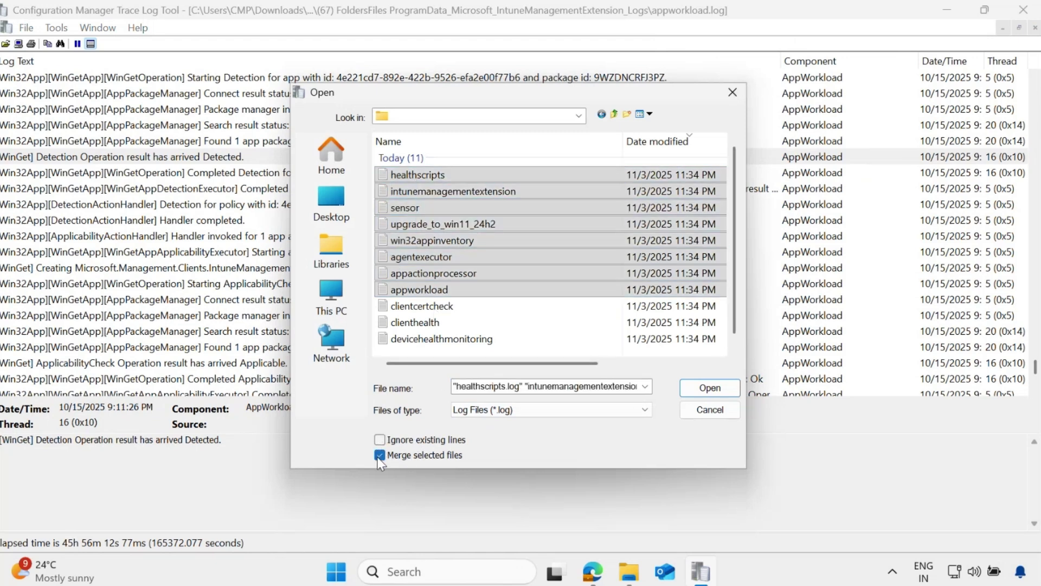
pyautogui.click(711, 391)
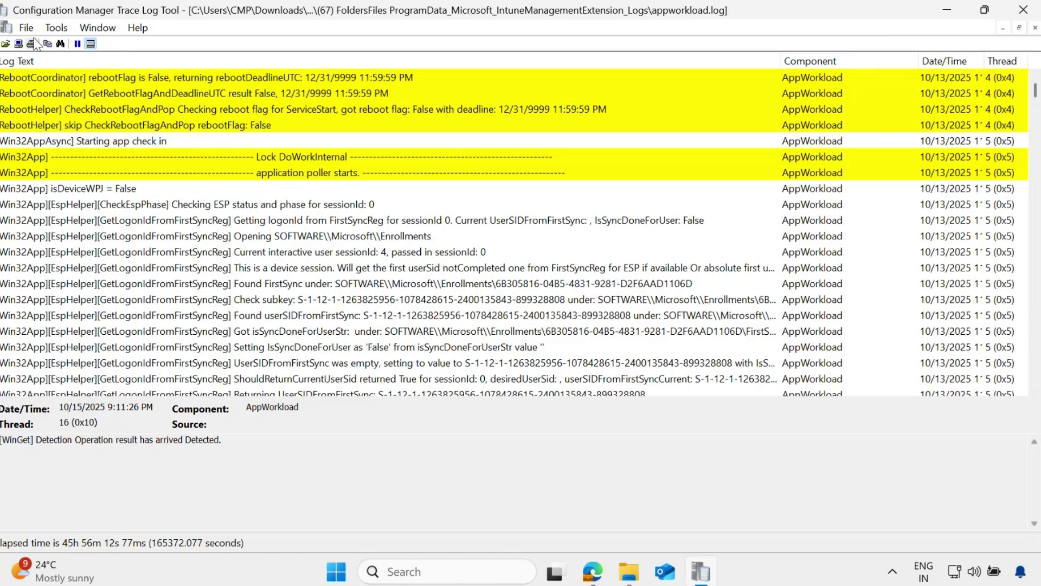
# Open windowsupdate.20251014.085751.455.1.etl from the (85) WindowsUpdate_etl folder using the All Files filter, and close the log tool
pyautogui.click(26, 28)
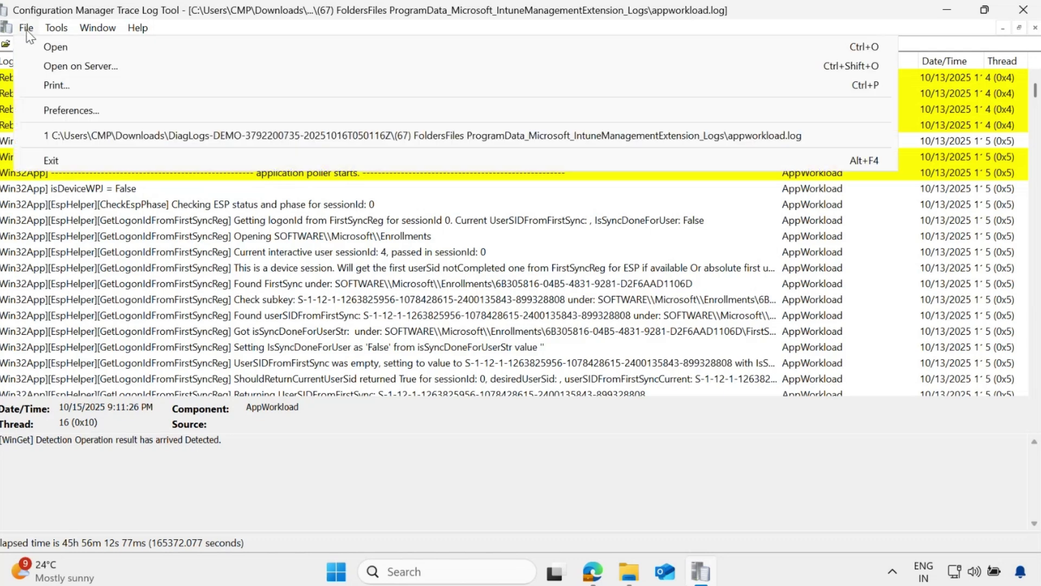
pyautogui.click(43, 44)
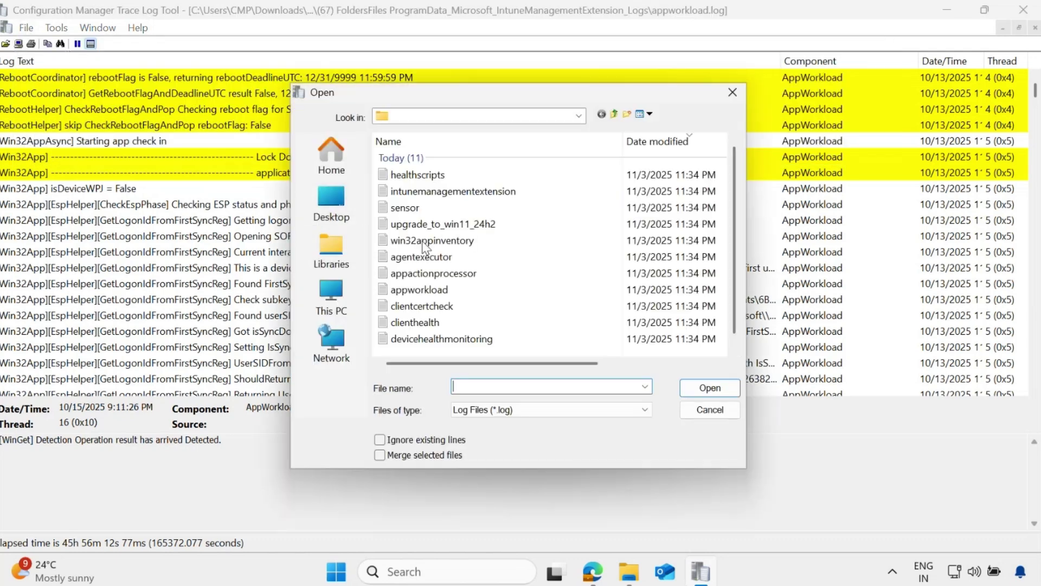
pyautogui.click(614, 113)
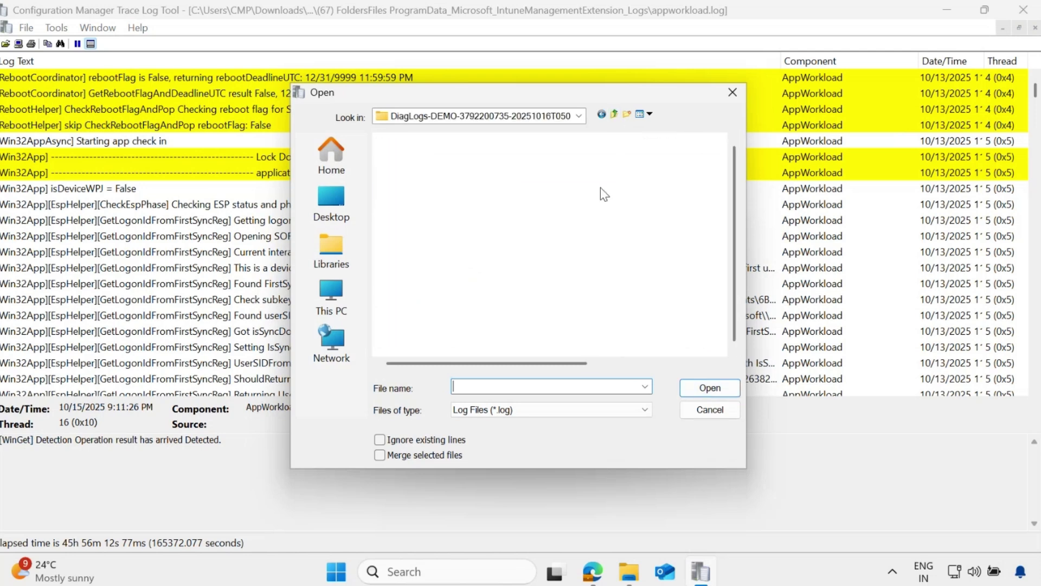
pyautogui.doubleClick(553, 187)
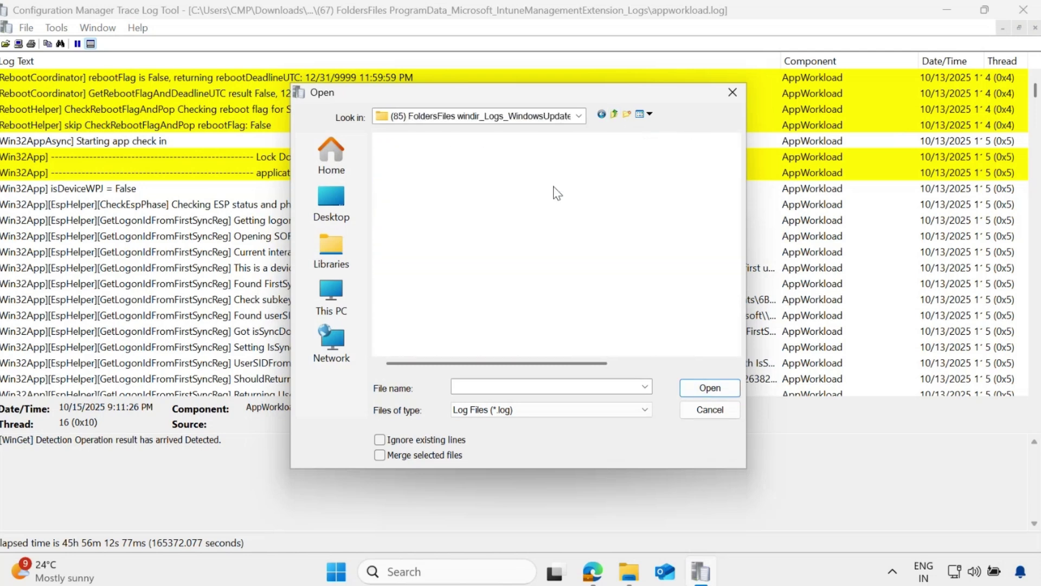
pyautogui.click(645, 410)
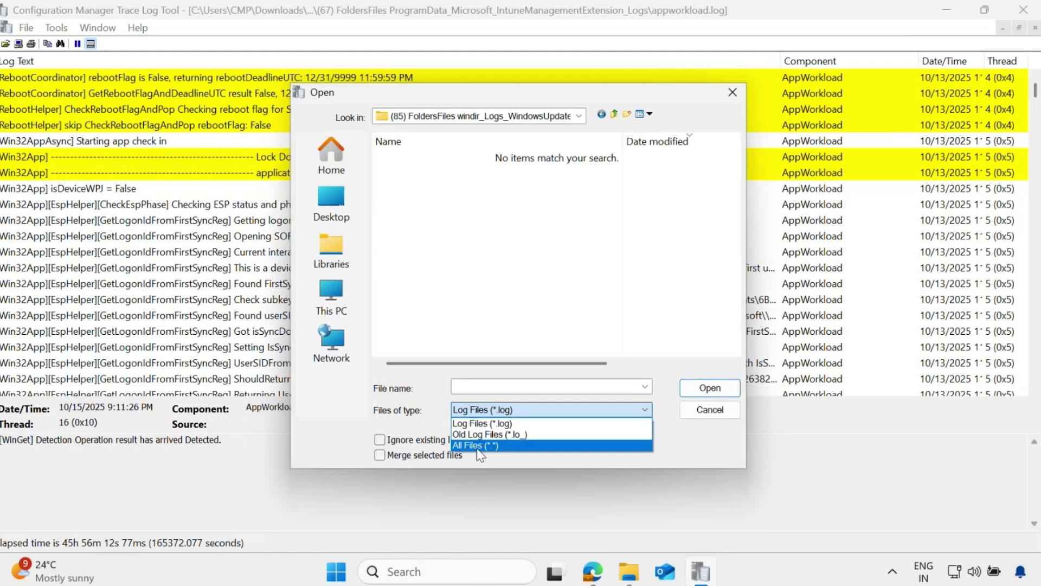
pyautogui.click(476, 447)
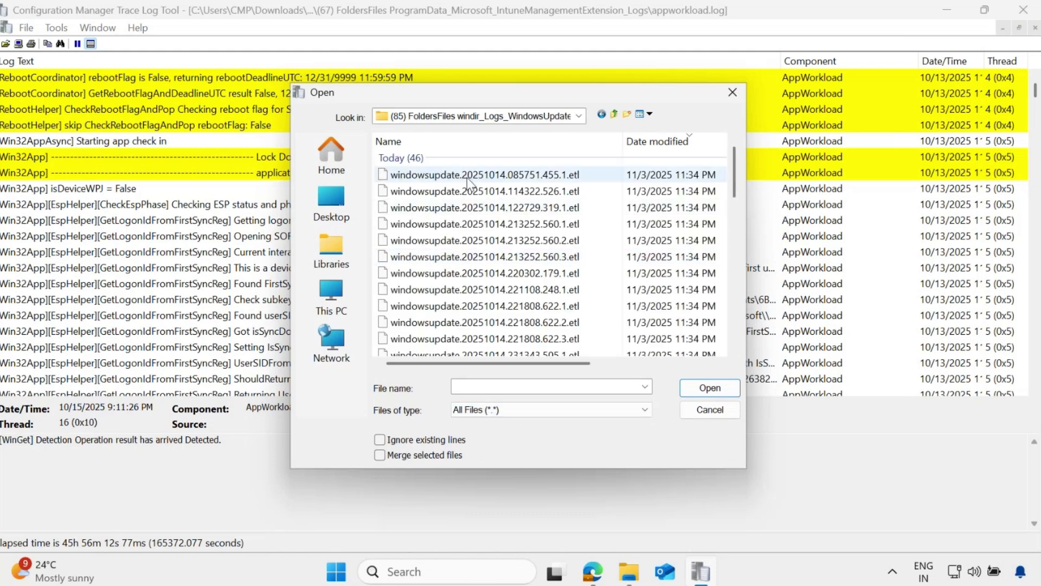
pyautogui.click(467, 174)
pyautogui.click(709, 387)
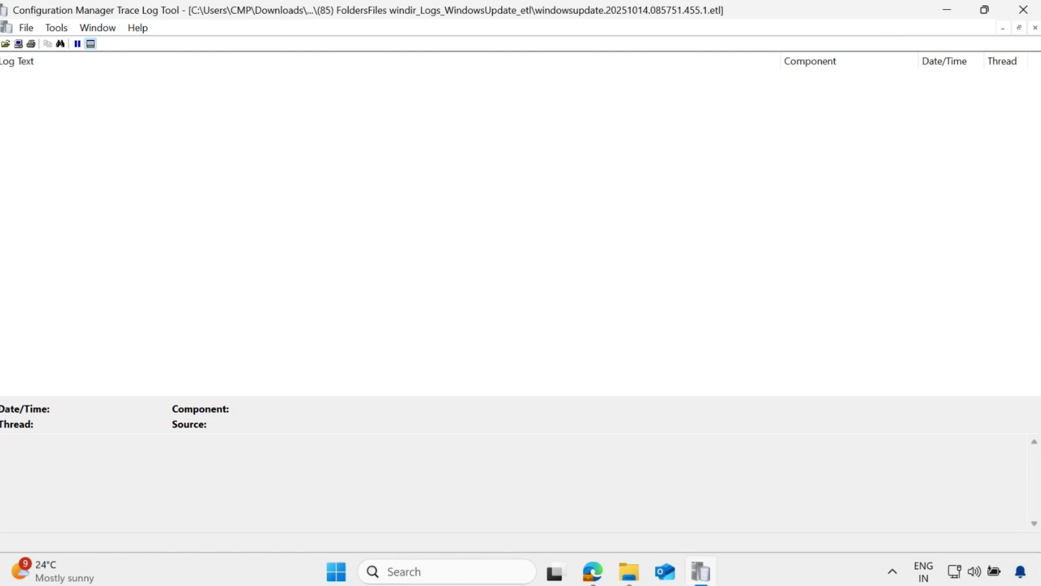
pyautogui.click(1034, 14)
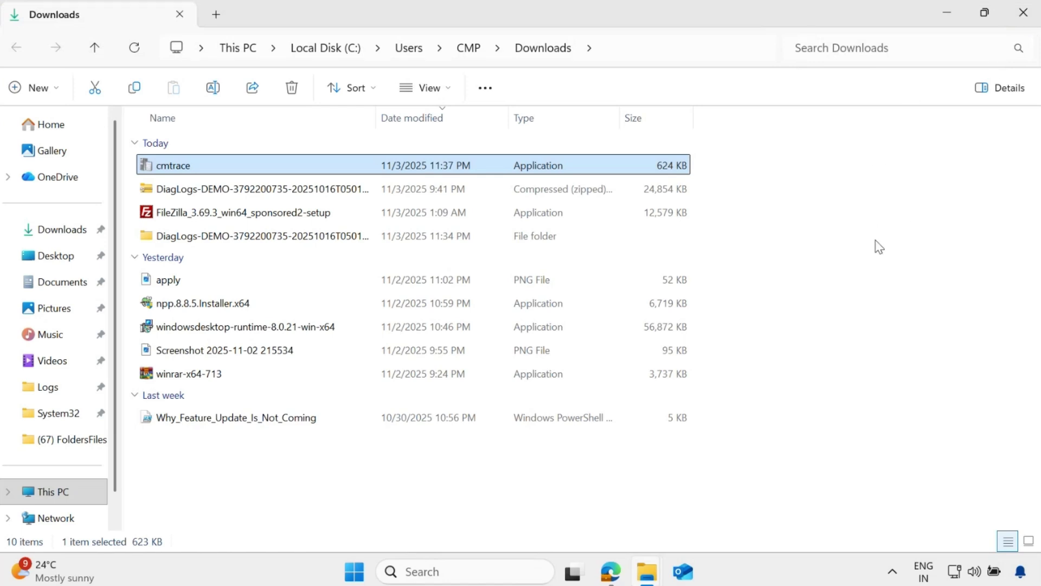
# Switch to Edge, bring up the Support-Center-Installer-tool repository on GitHub, and highlight its web address
pyautogui.click(611, 575)
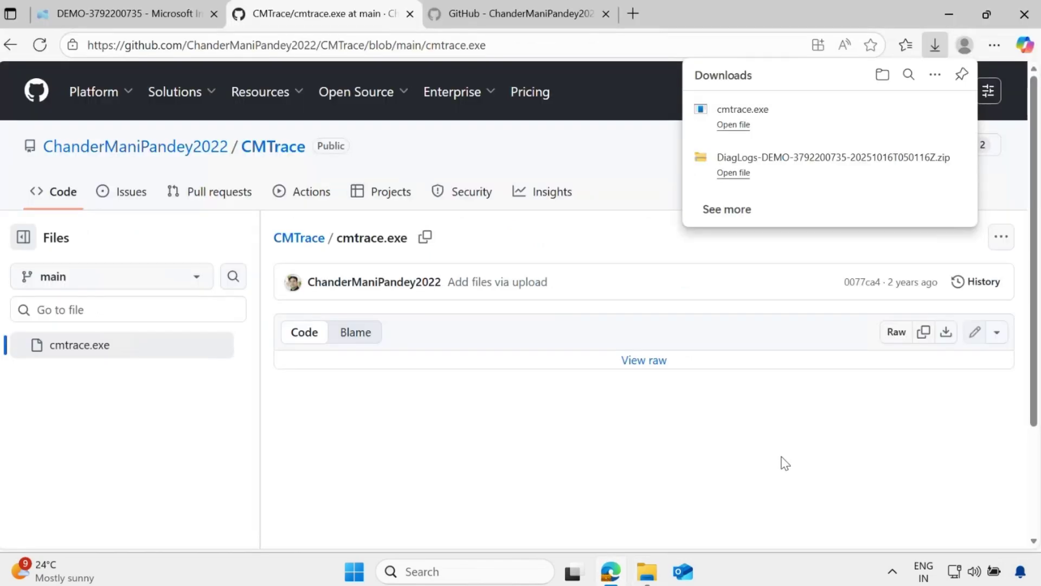
pyautogui.click(644, 232)
pyautogui.click(513, 17)
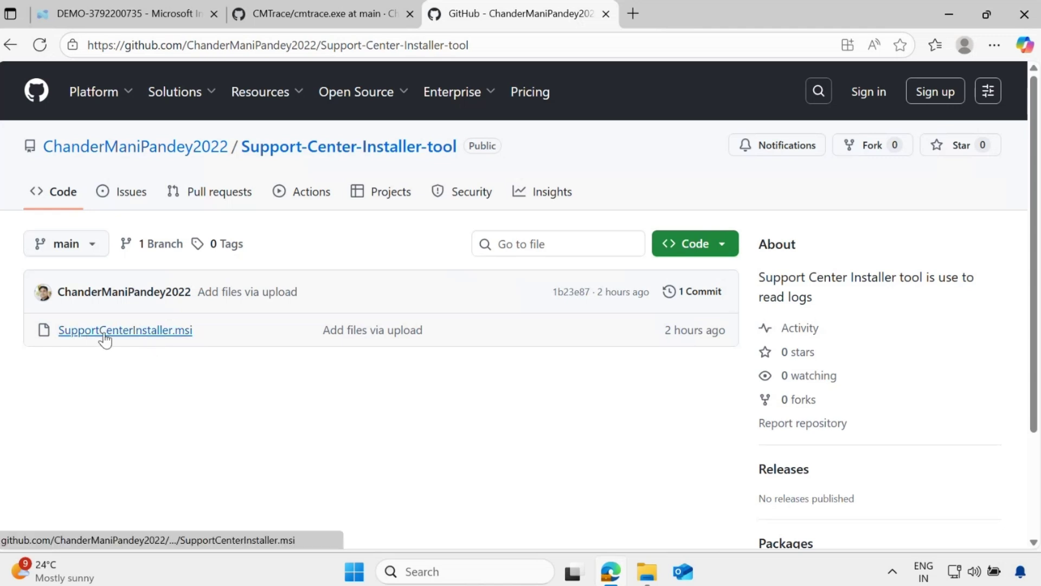
pyautogui.click(342, 44)
pyautogui.moveTo(470, 45); pyautogui.dragTo(107, 45)
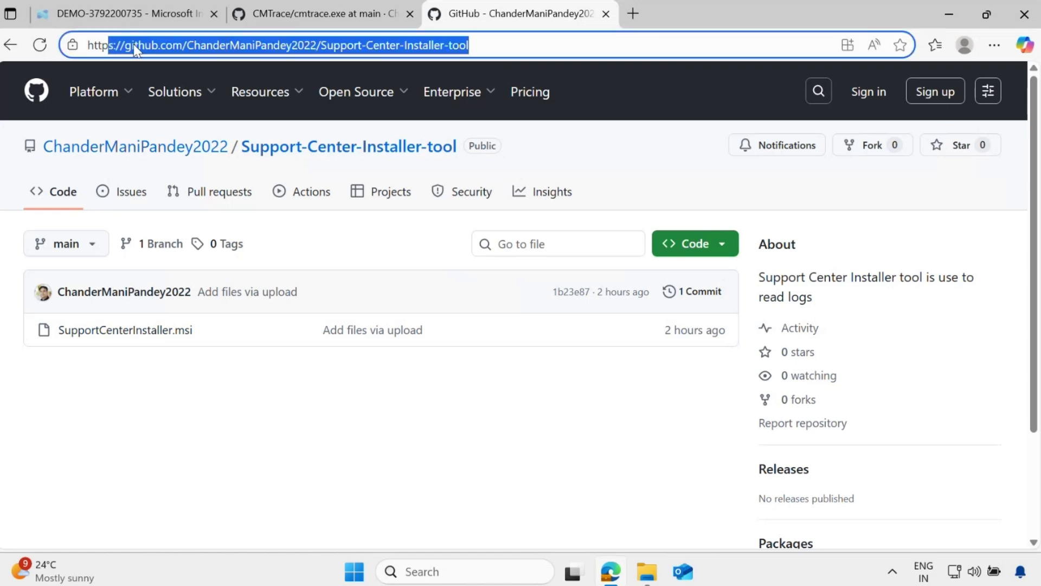
# Download SupportCenterInstaller.msi from the repository and show the downloaded file in its folder
pyautogui.click(151, 335)
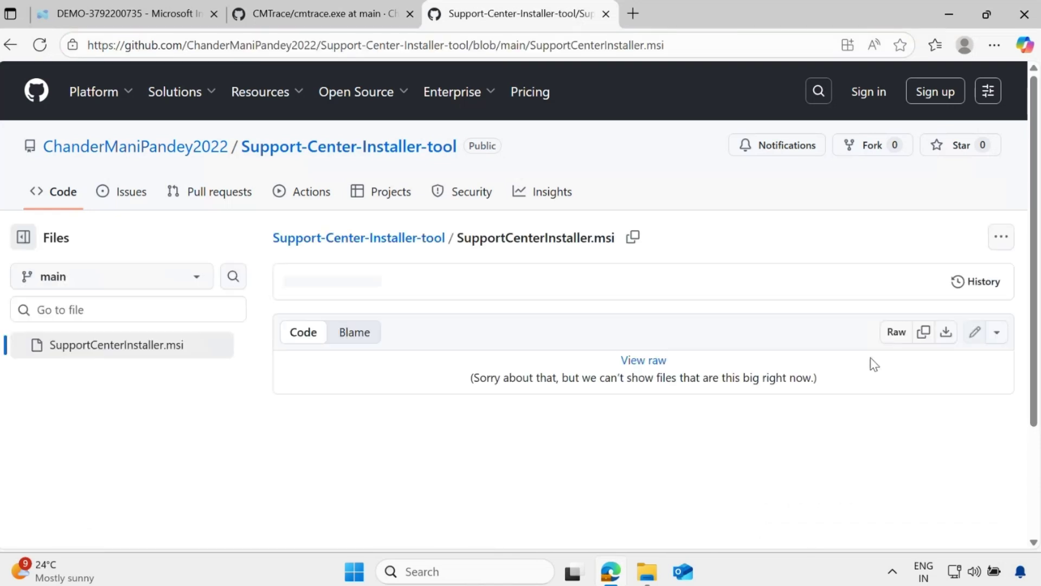
pyautogui.click(945, 336)
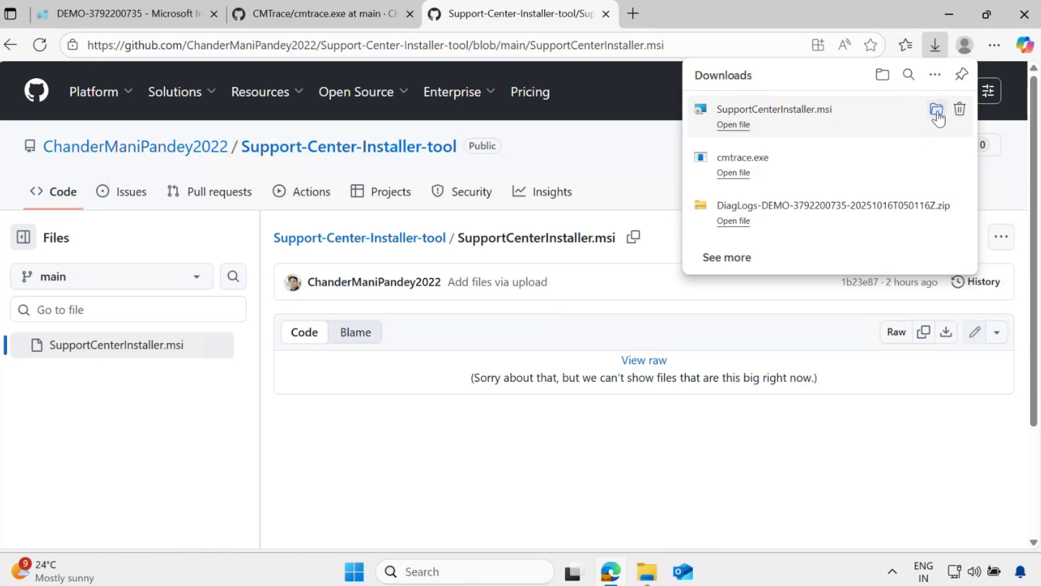
pyautogui.click(936, 109)
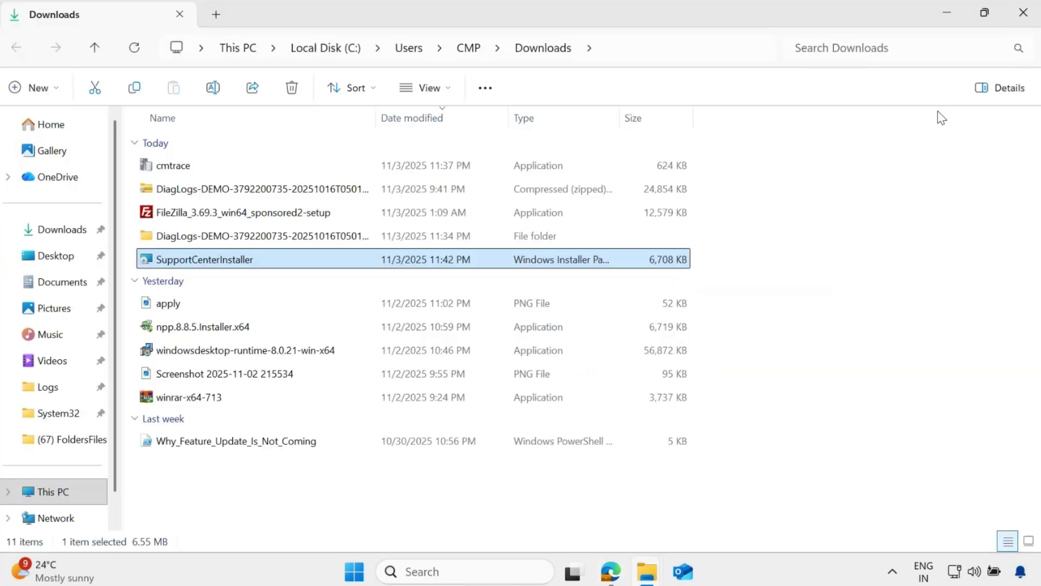
# Install Configuration Manager Support Center from SupportCenterInstaller, accepting the license terms and allowing the app to make changes
pyautogui.rightClick(204, 263)
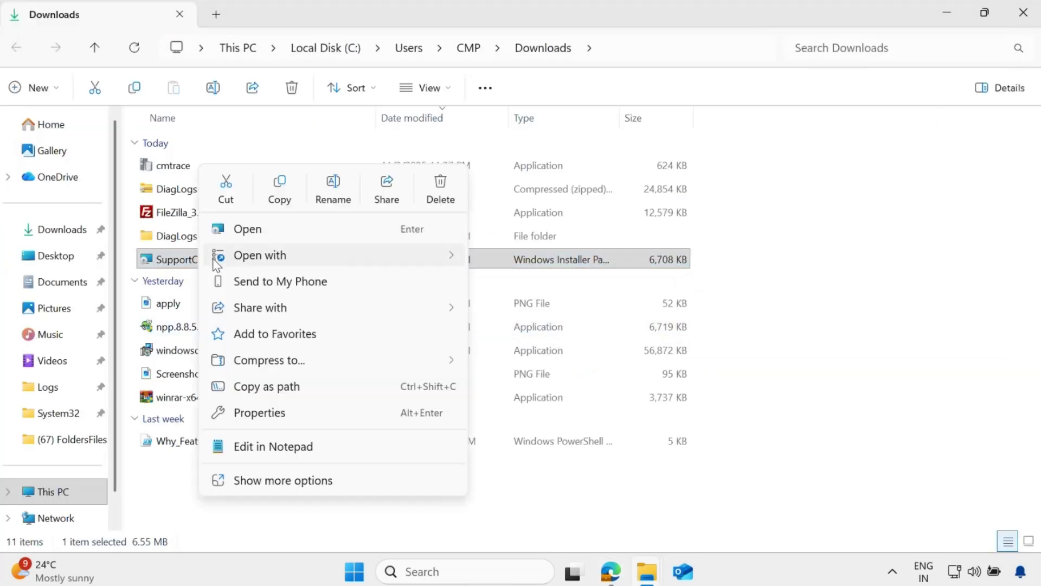
pyautogui.click(248, 229)
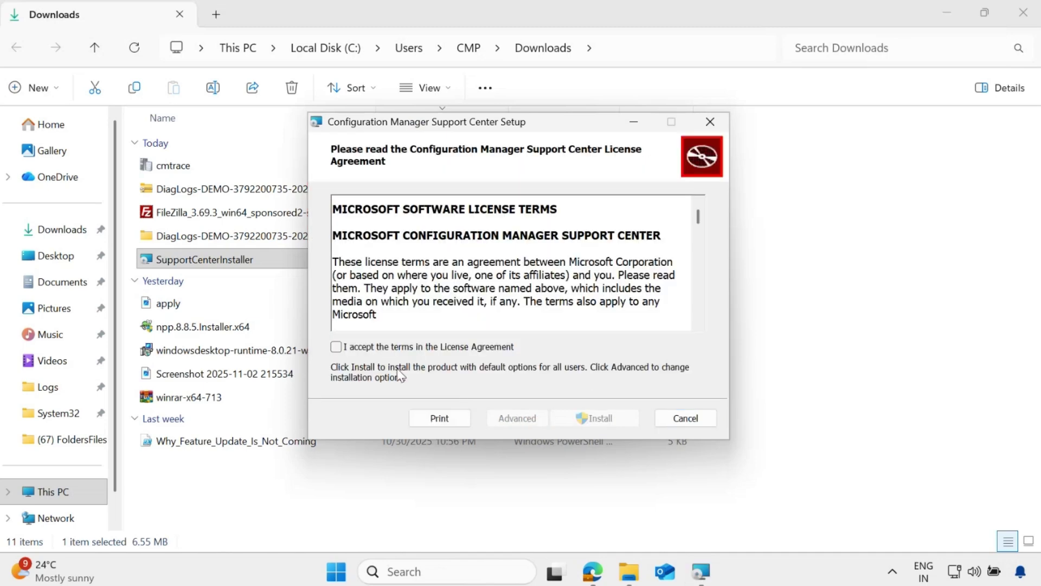
pyautogui.click(368, 347)
pyautogui.click(595, 418)
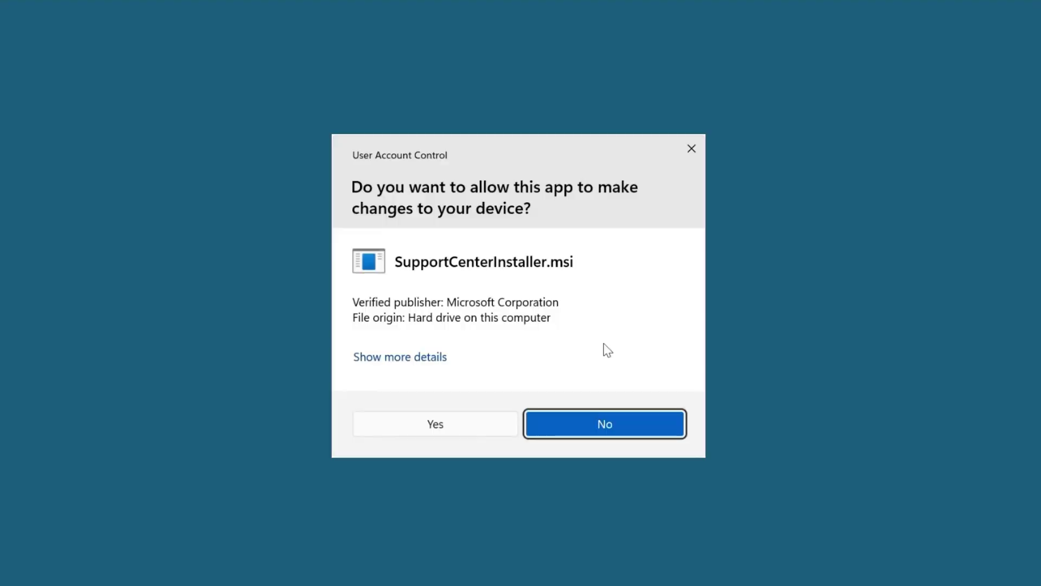
pyautogui.click(459, 429)
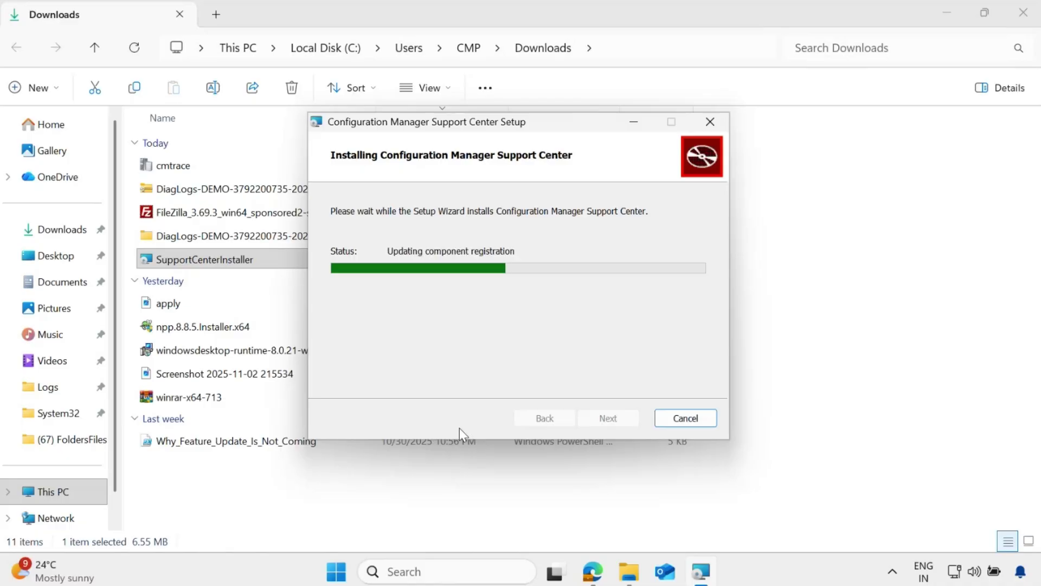
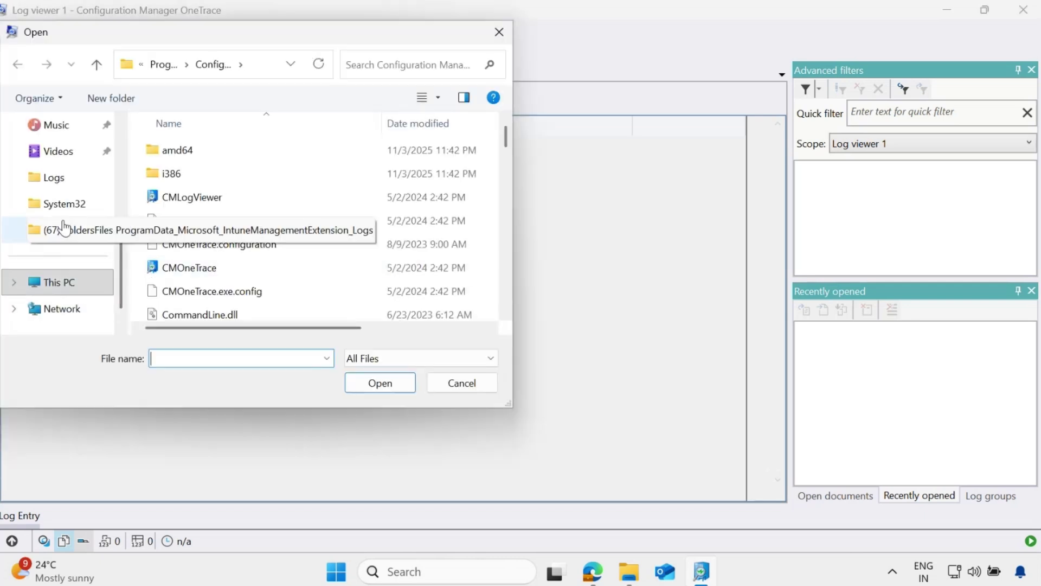
# Open appworkload from the (67) IntuneManagementExtension_Logs folder of the extracted DiagLogs in Downloads in OneTrace
pyautogui.scroll(3, 63, 220)
pyautogui.click(81, 243)
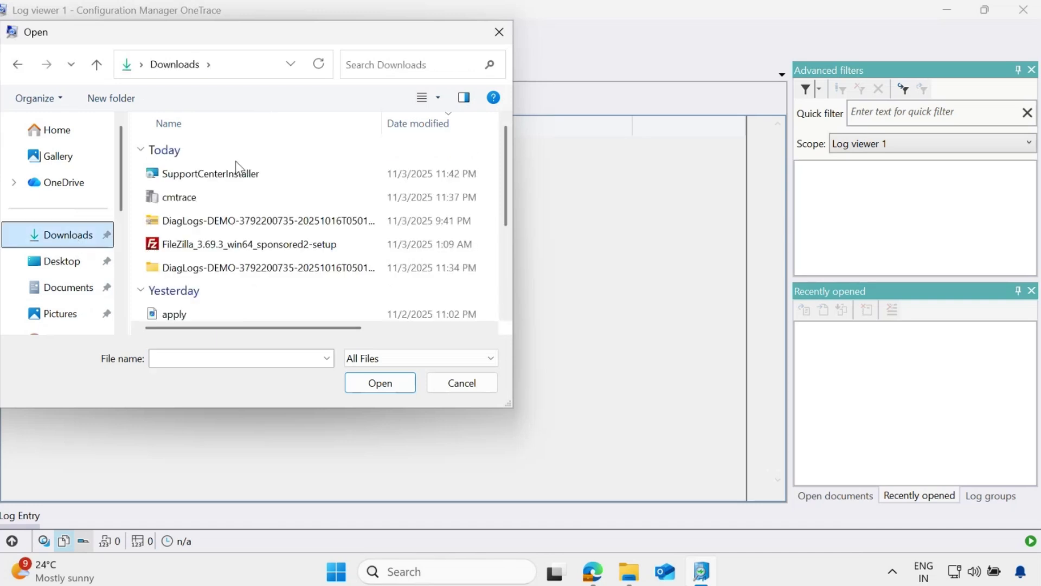
pyautogui.doubleClick(209, 267)
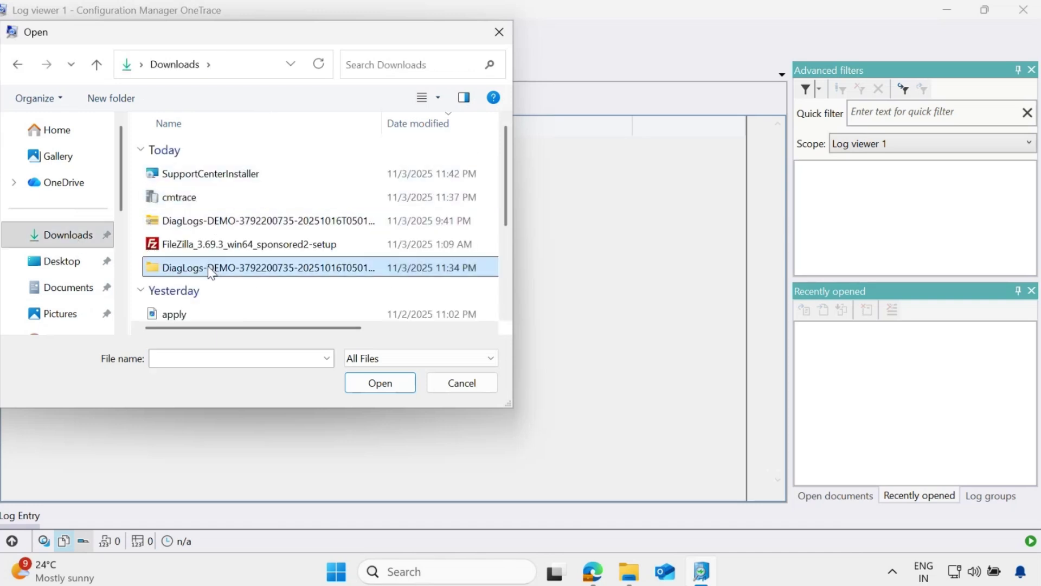
pyautogui.scroll(-3, 217, 236)
pyautogui.scroll(-10, 219, 231)
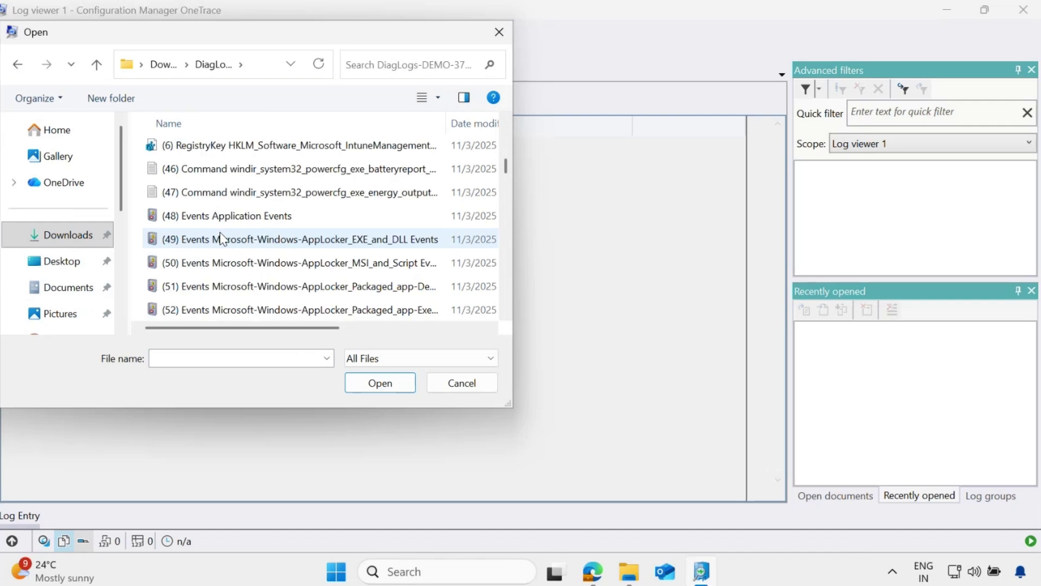
pyautogui.moveTo(508, 406); pyautogui.dragTo(713, 448)
pyautogui.scroll(-6, 401, 307)
pyautogui.scroll(-3, 400, 305)
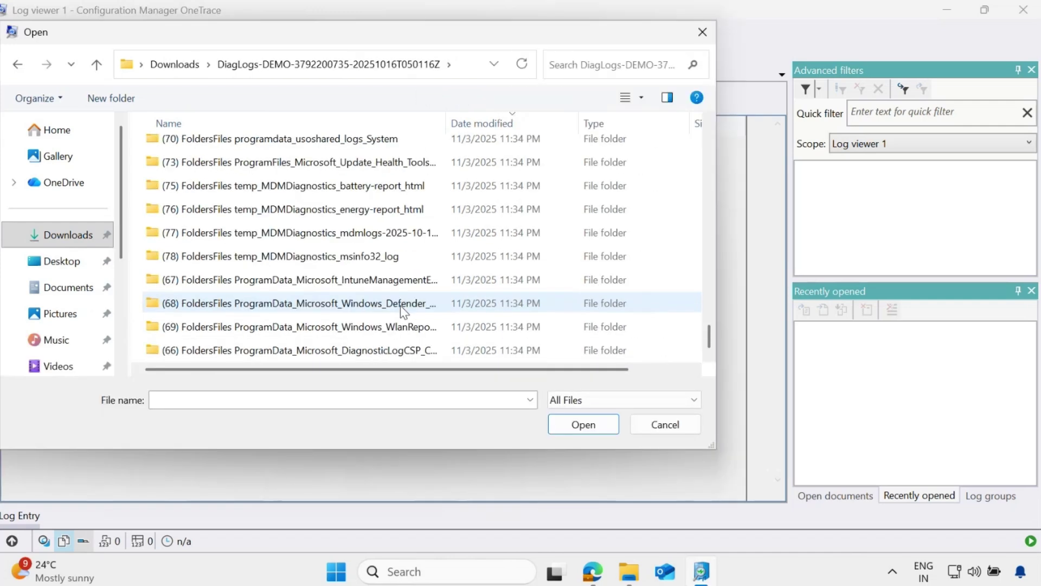
pyautogui.doubleClick(407, 288)
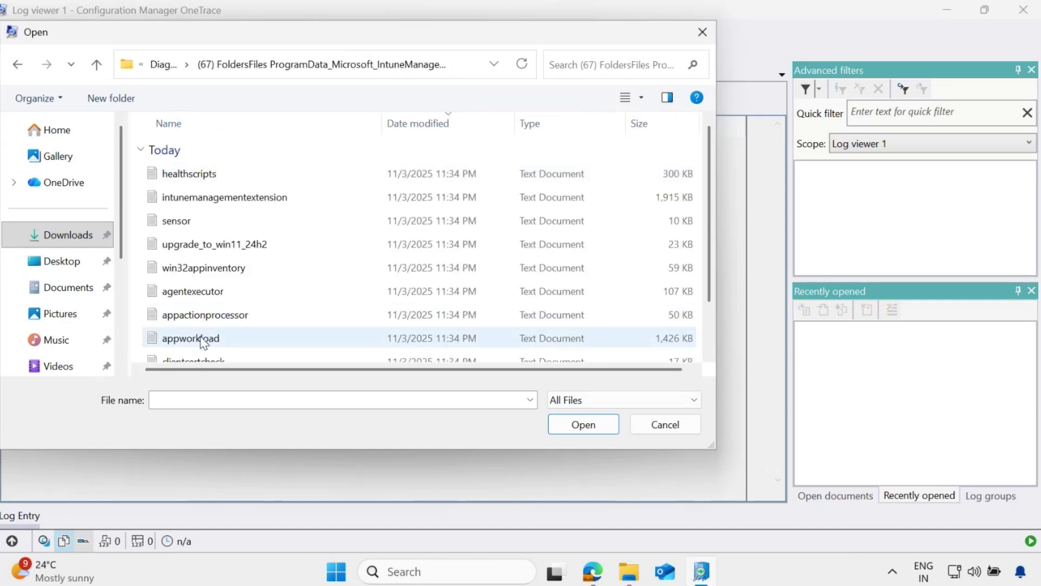
pyautogui.click(204, 338)
pyautogui.click(588, 425)
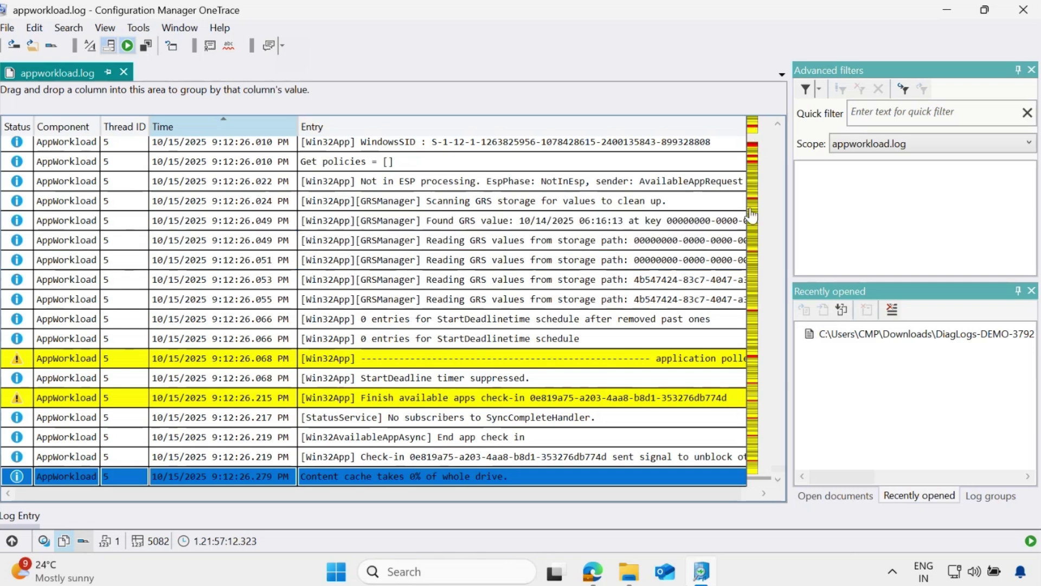
# Jump to the LogonUser failure entry with error code 1008 in appworkload.log and select it
pyautogui.click(753, 149)
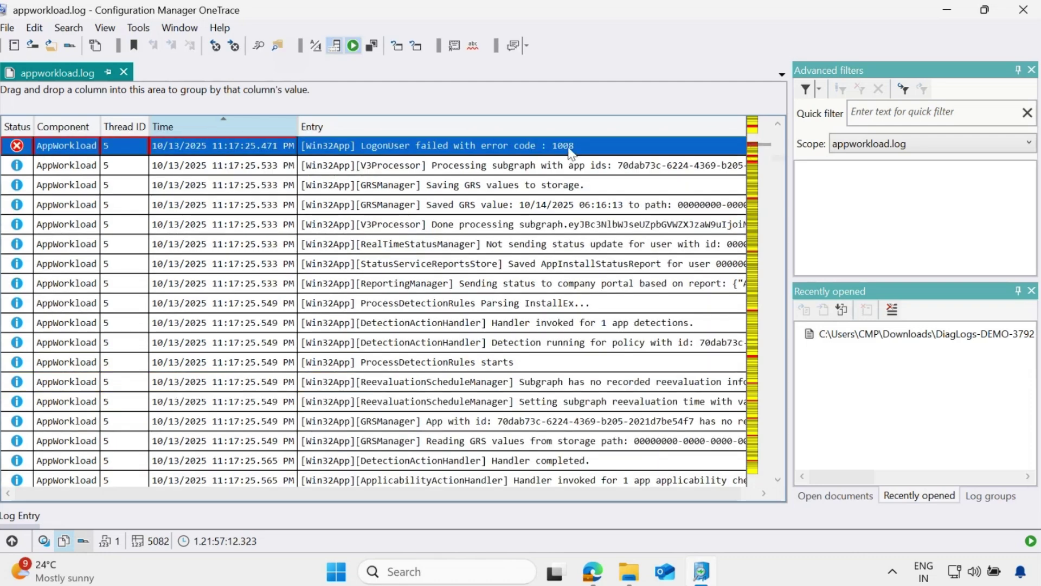
pyautogui.click(564, 165)
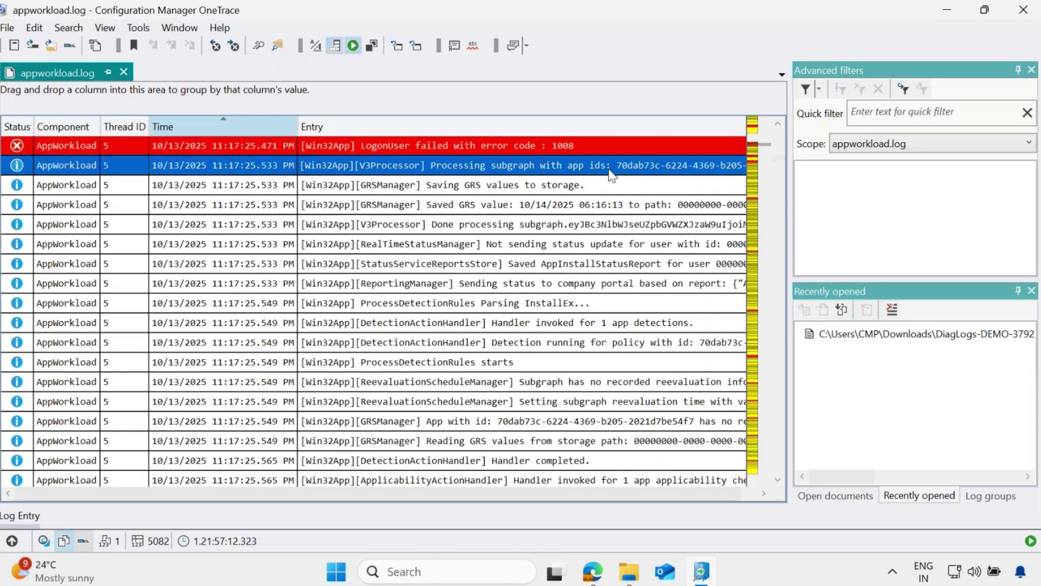
pyautogui.keyDown('shift'); pyautogui.click(558, 151); pyautogui.keyUp('shift')
pyautogui.click(559, 149)
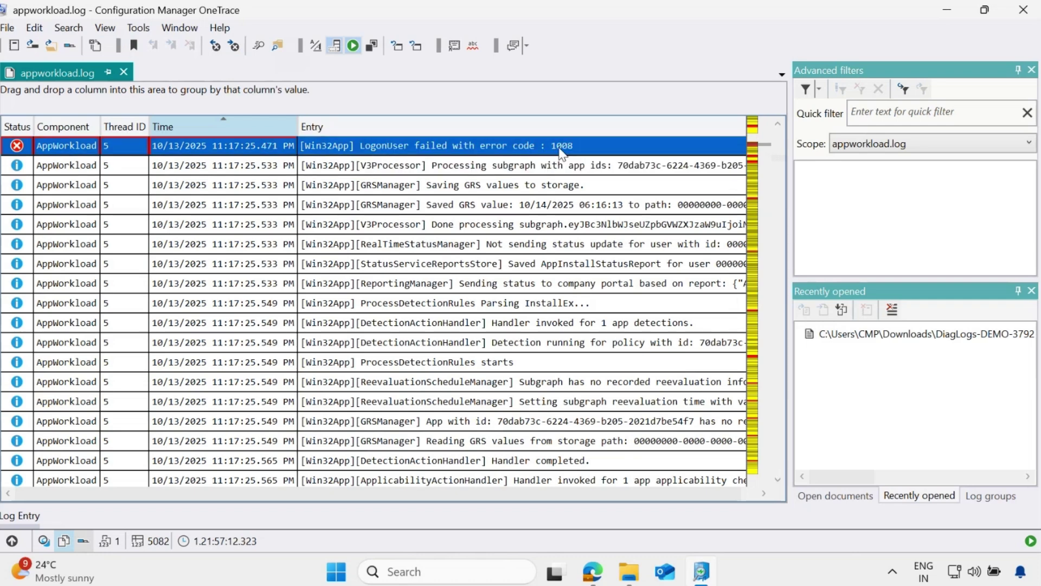
pyautogui.click(580, 217)
pyautogui.keyDown('ctrl'); pyautogui.click(557, 138); pyautogui.keyUp('ctrl')
pyautogui.click(558, 142)
# Look up error code 1008 with OneTrace's error lookup and close the lookup page
pyautogui.click(472, 49)
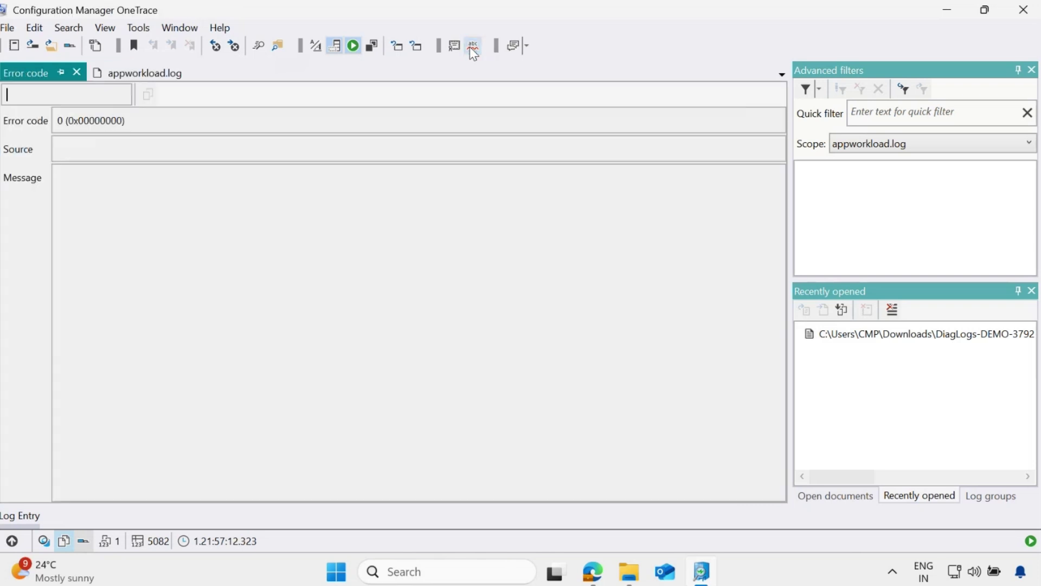
pyautogui.click(81, 98)
pyautogui.write('1008')
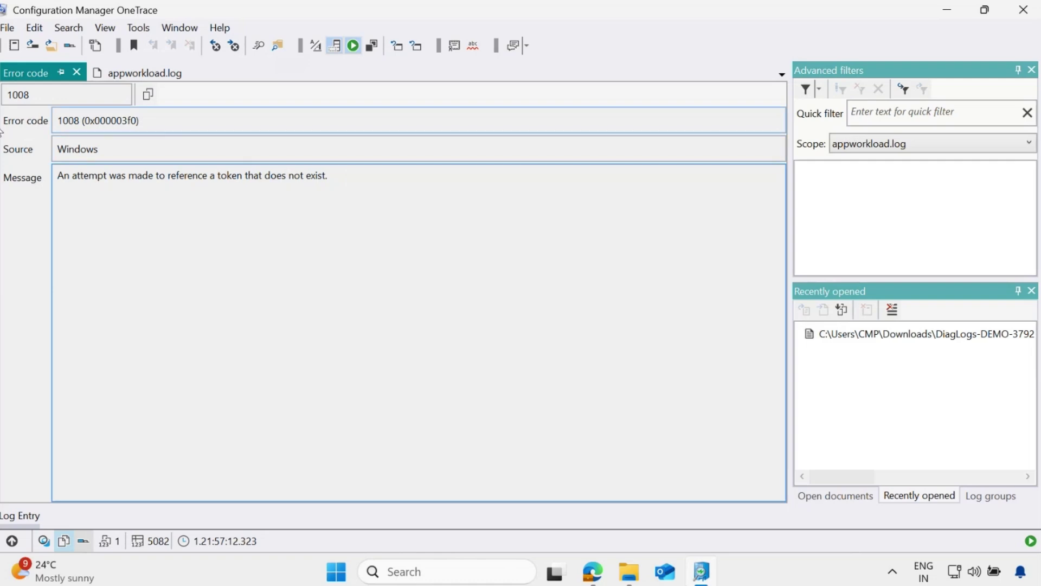
pyautogui.click(78, 73)
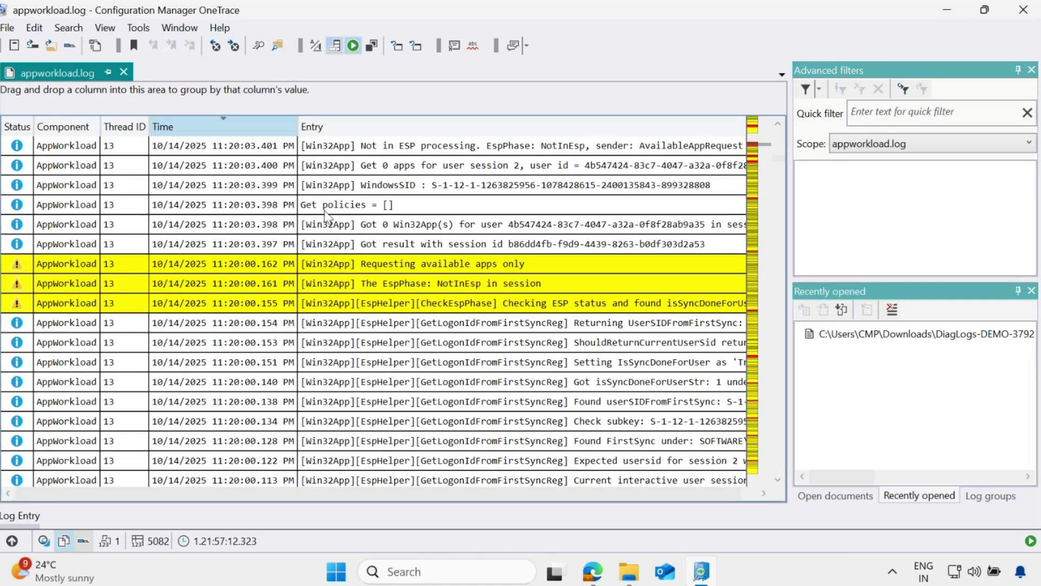
# Switch OneTrace to the dark theme and back to the light theme
pyautogui.click(372, 47)
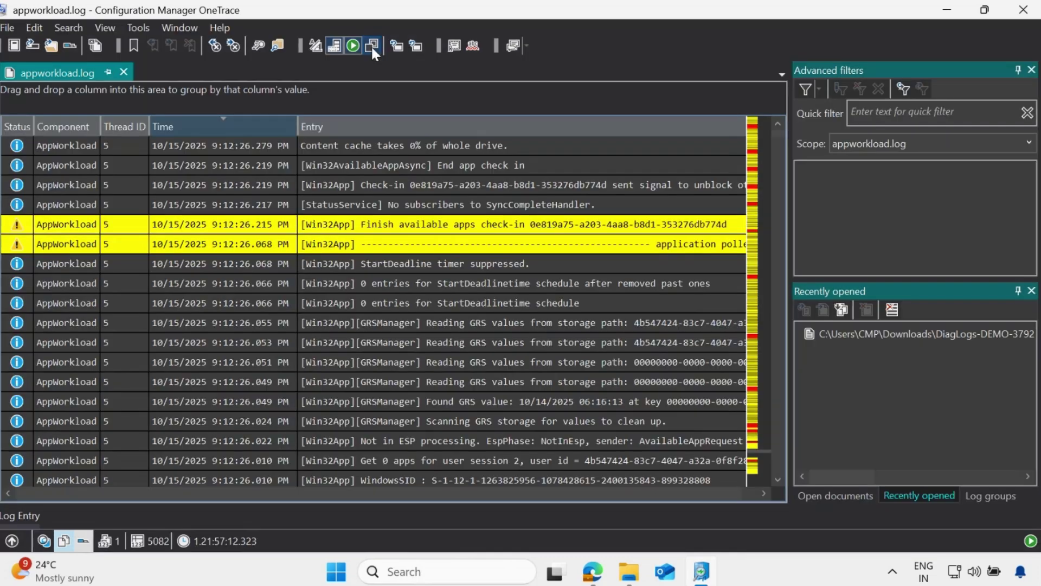
pyautogui.click(371, 45)
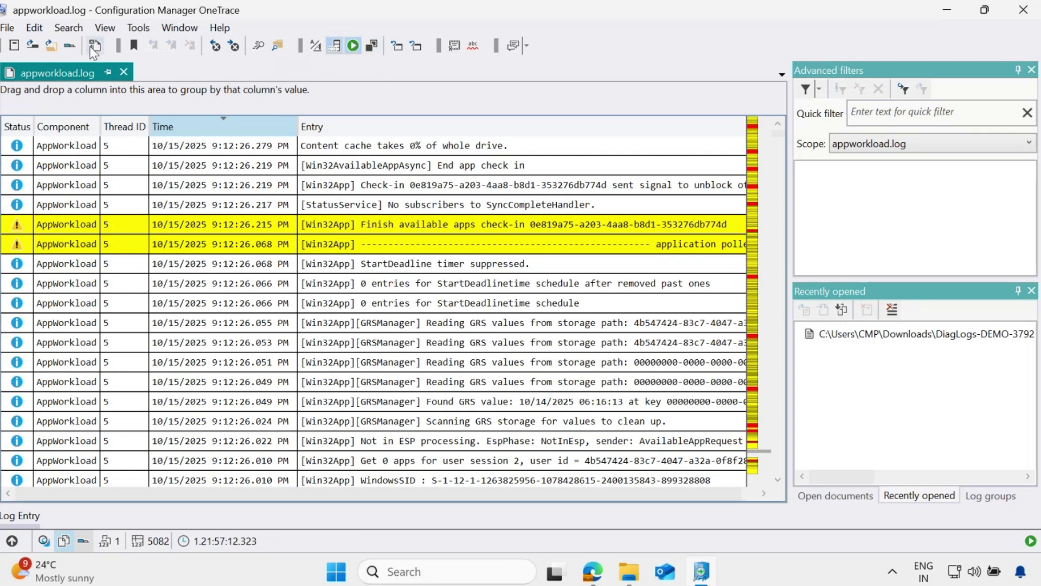
# Examine the newest AppWorkload entries, including the app check-in, StartDeadline timer and GRSManager lines
pyautogui.click(494, 342)
pyautogui.click(398, 264)
pyautogui.click(325, 224)
pyautogui.keyDown('ctrl'); pyautogui.click(356, 224); pyautogui.keyUp('ctrl')
pyautogui.click(440, 224)
pyautogui.click(438, 342)
pyautogui.scroll(-1, 437, 356)
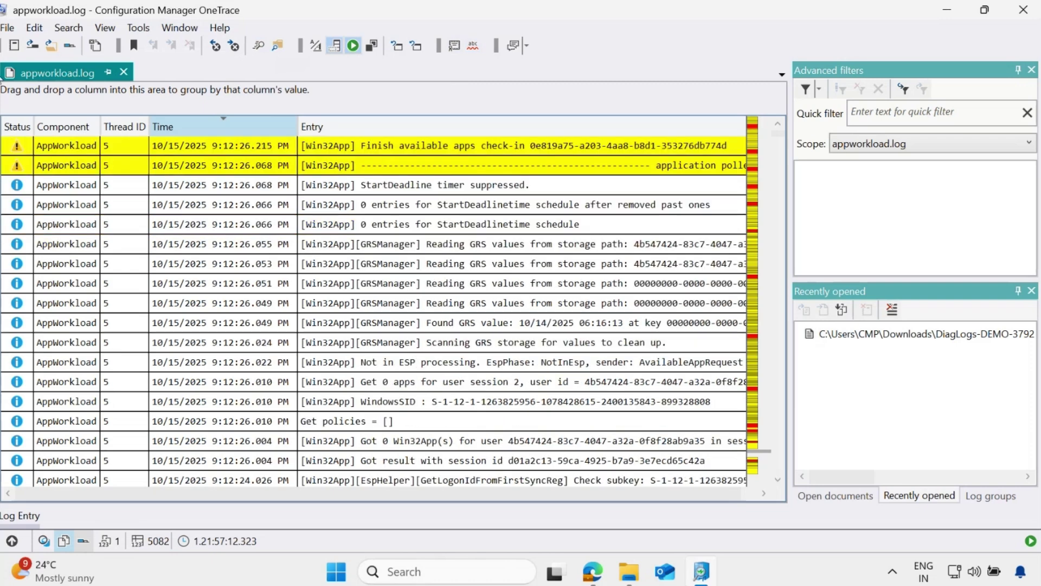
# Open windowsupdate.20251014.085751.455.1.etl from the diagnostics folder (85) FoldersFiles windir_Logs_WindowsUpdate_etl in OneTrace
pyautogui.click(7, 28)
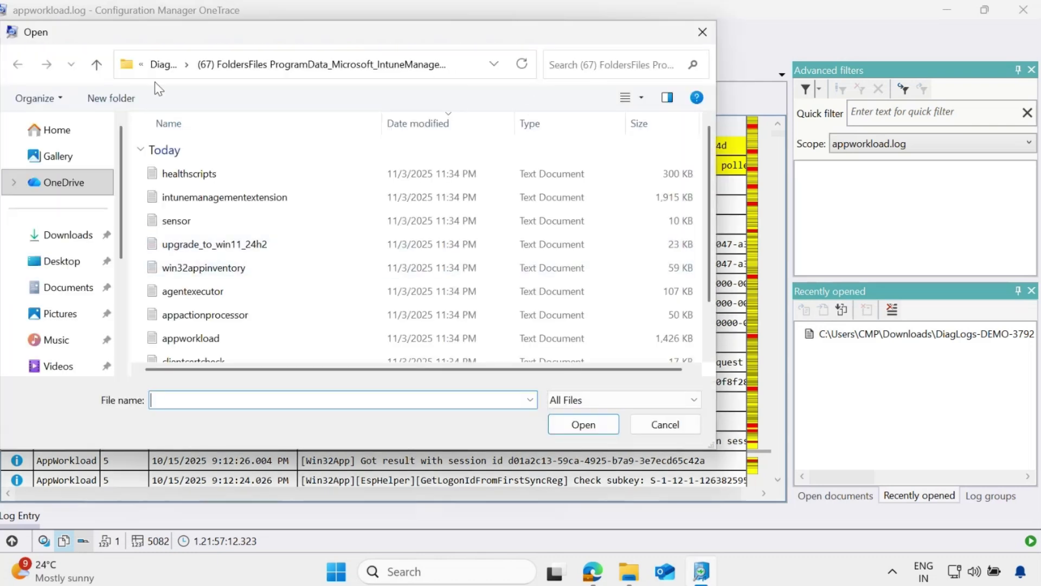
pyautogui.click(97, 64)
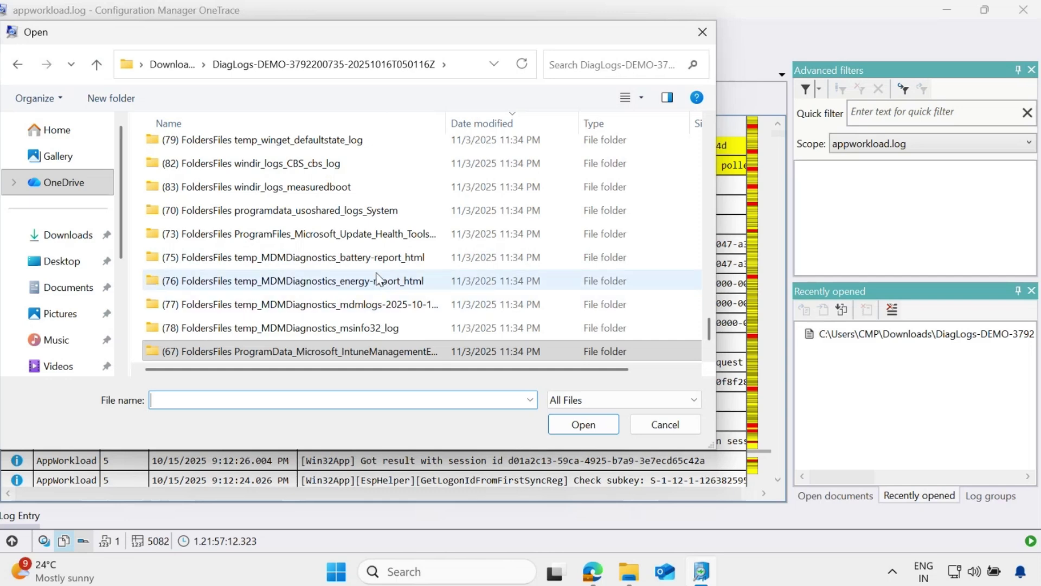
pyautogui.scroll(2, 378, 278)
pyautogui.scroll(-3, 383, 304)
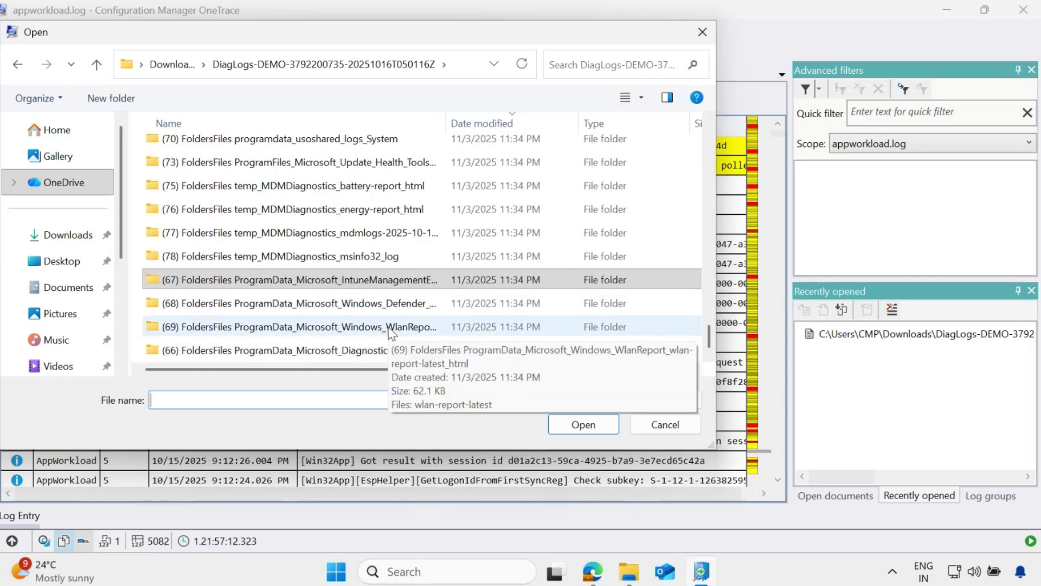
pyautogui.scroll(1, 390, 330)
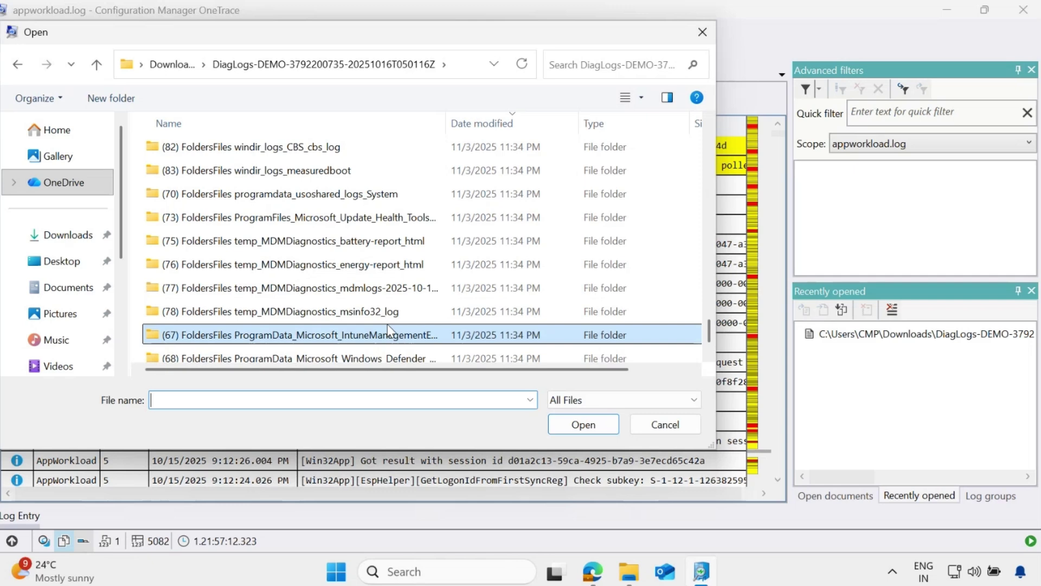
pyautogui.scroll(1, 387, 310)
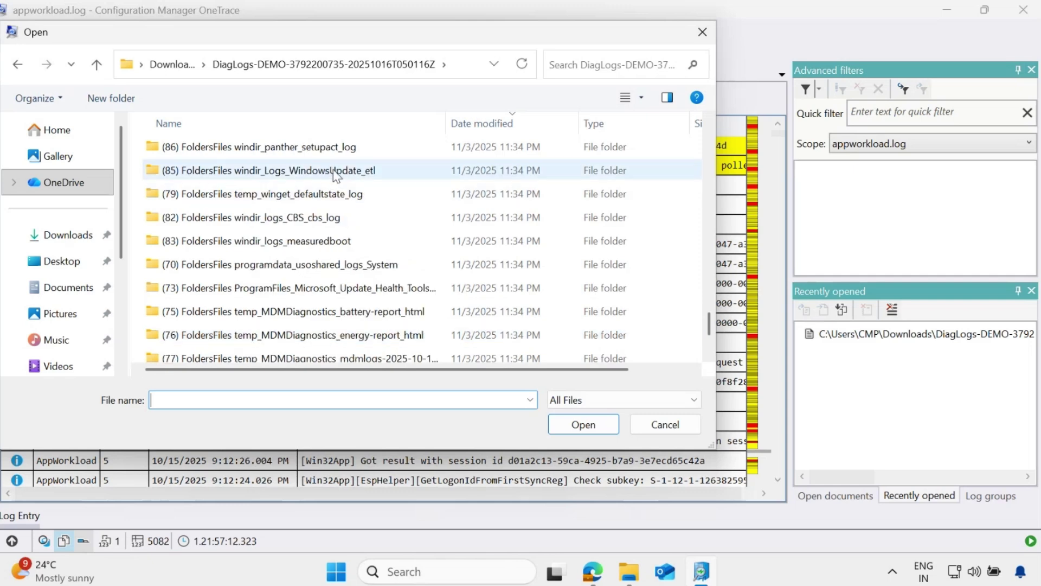
pyautogui.click(352, 177)
pyautogui.doubleClick(352, 176)
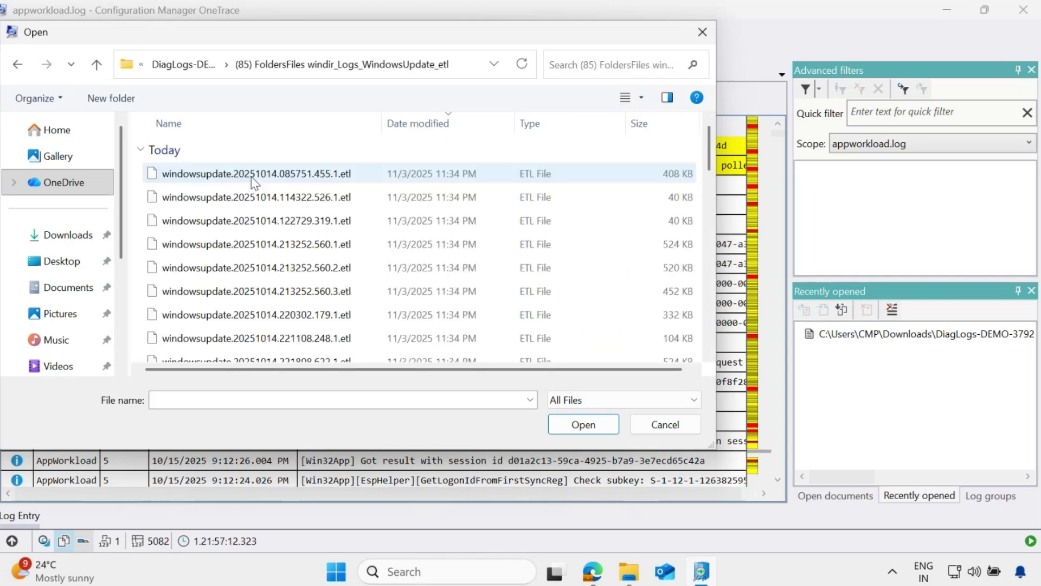
pyautogui.click(185, 174)
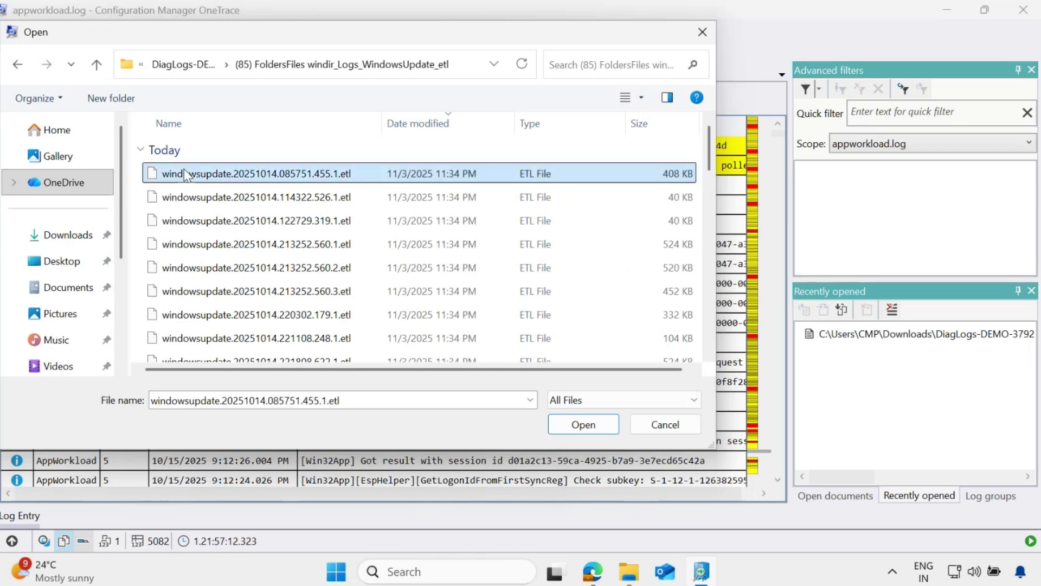
pyautogui.click(589, 426)
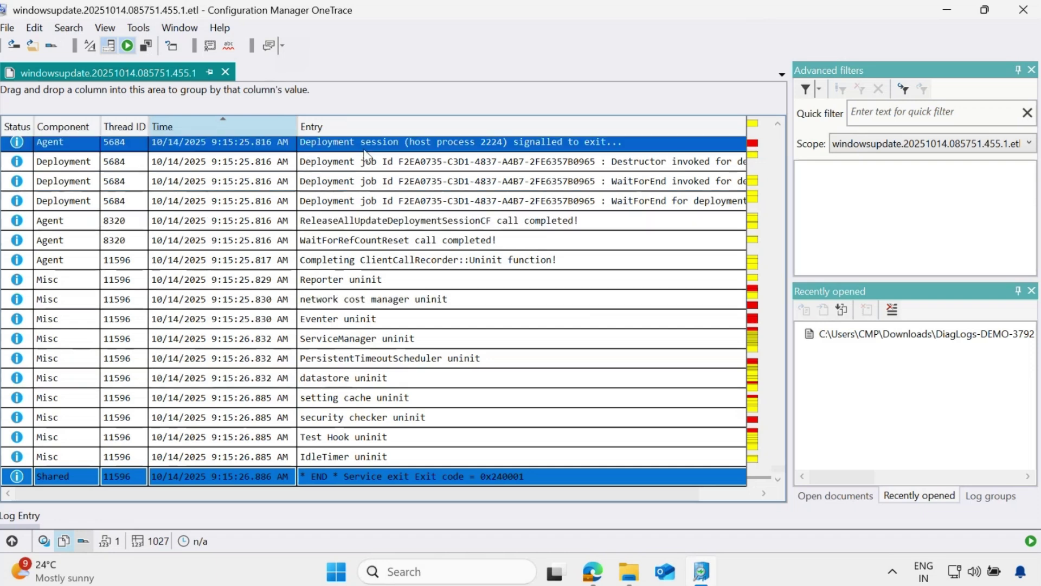
# Jump to the first failed entry in the Windows Update log and examine the entries down to the GetUserTickets warning
pyautogui.click(752, 146)
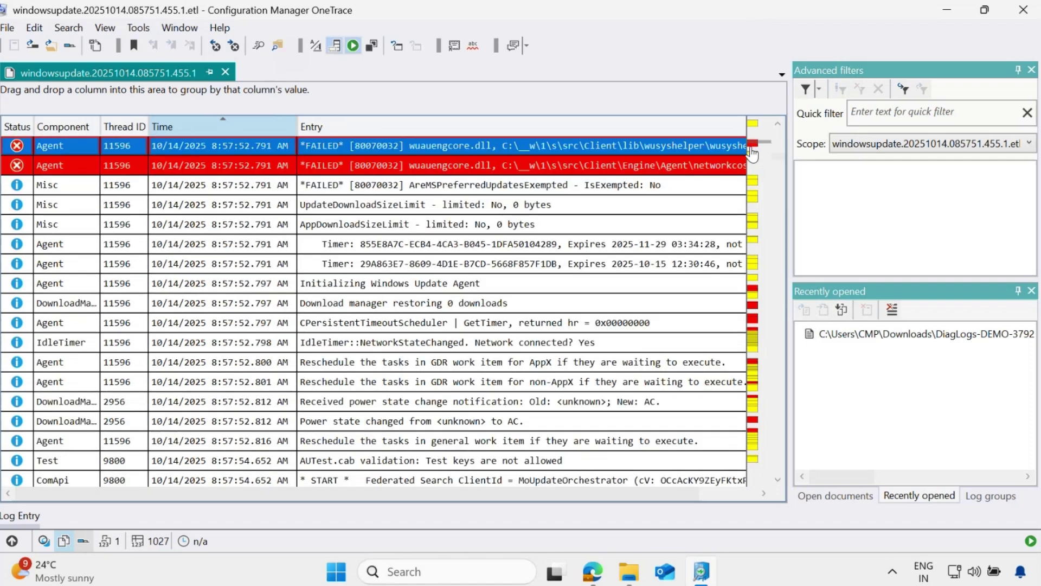
pyautogui.scroll(-2, 181, 247)
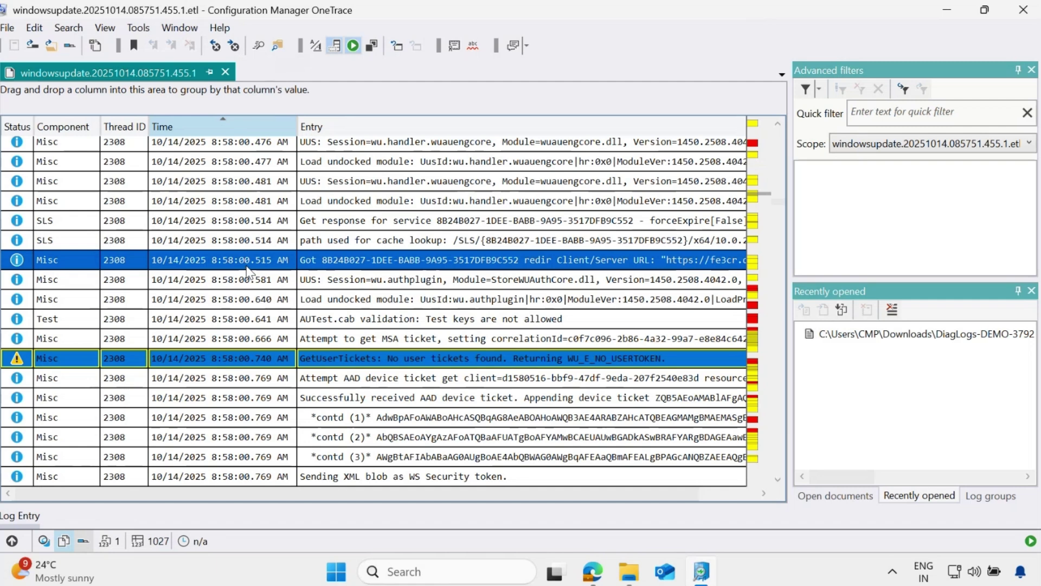
pyautogui.click(251, 417)
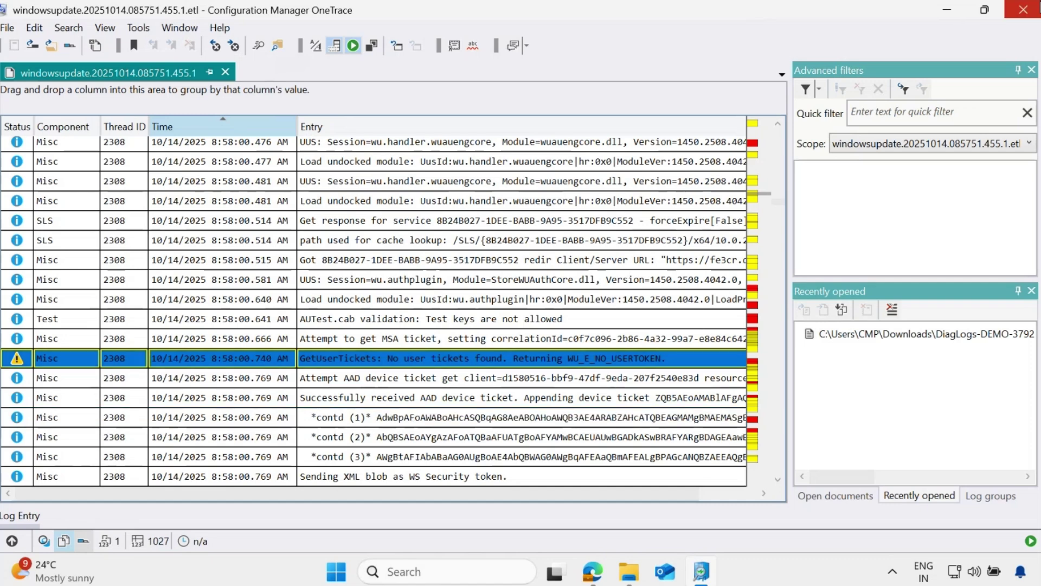
# Close OneTrace and launch Support Center Log File Viewer in a maximized window
pyautogui.click(1034, 10)
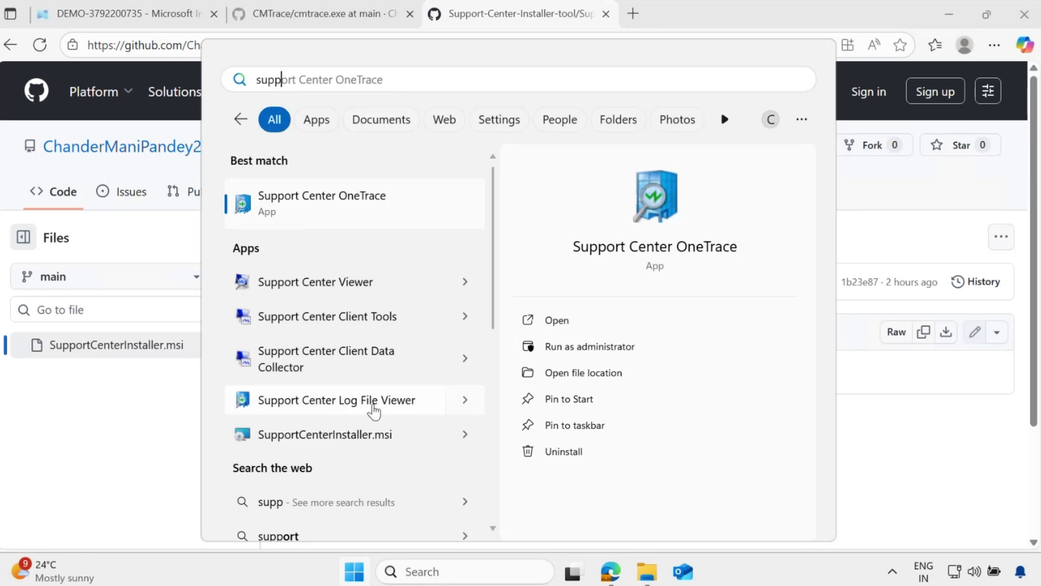
pyautogui.click(374, 407)
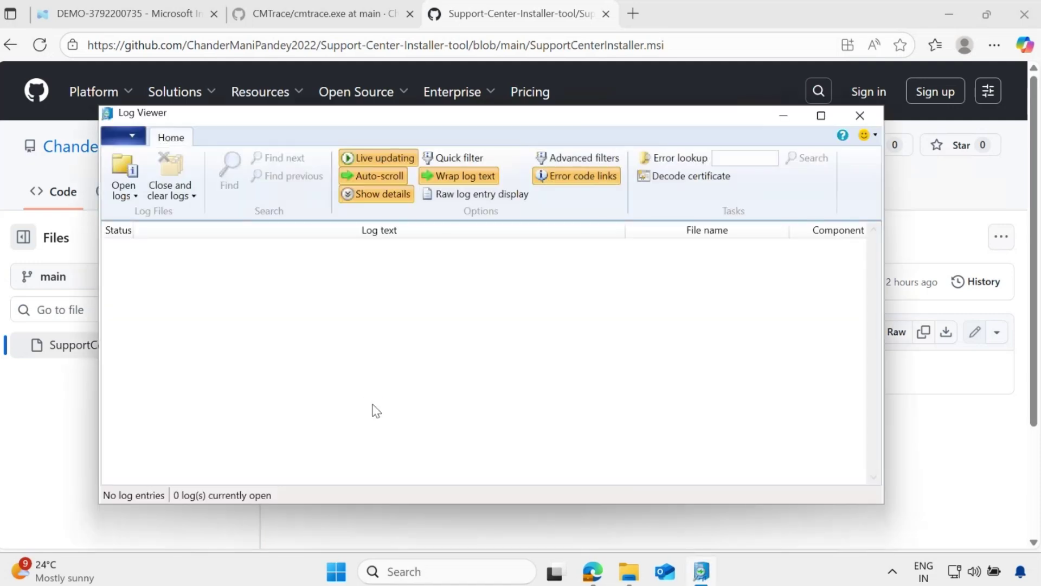
pyautogui.click(821, 115)
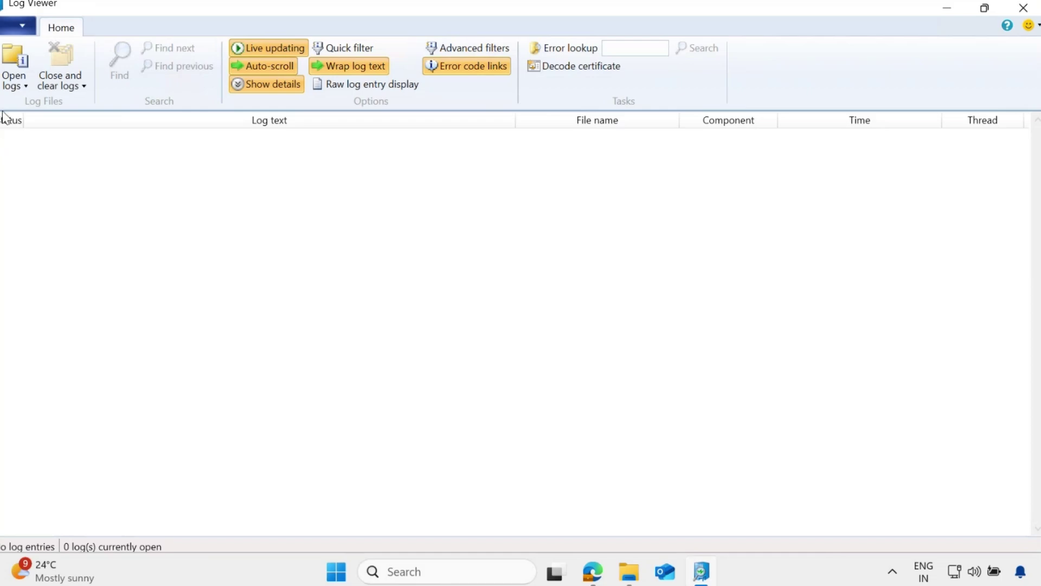
# Load windowsupdate.20251014.085751.455.1.etl into Log Viewer from the (85) WindowsUpdate_etl folder of the downloaded diagnostics
pyautogui.click(16, 97)
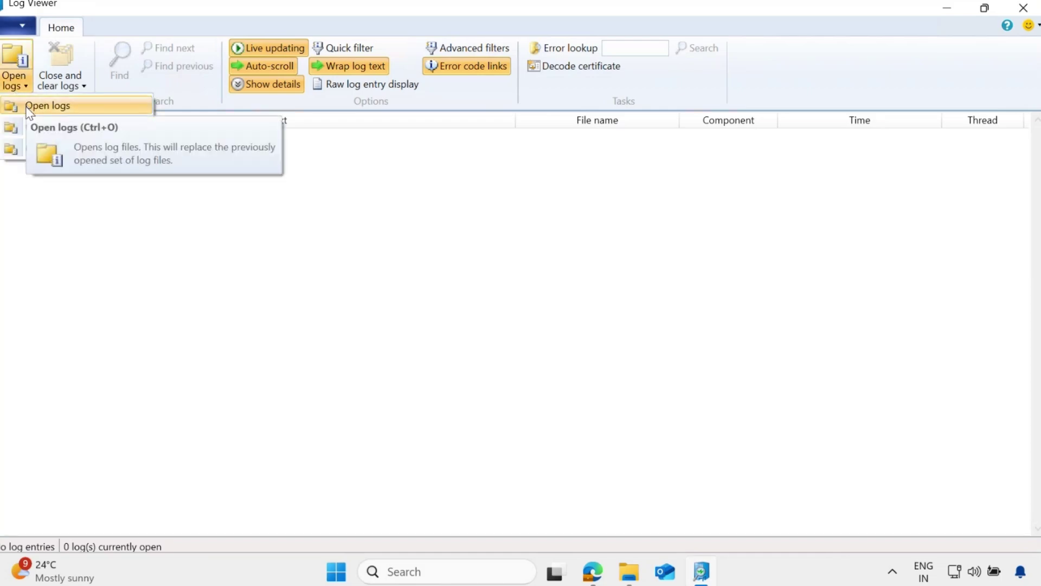
pyautogui.click(29, 112)
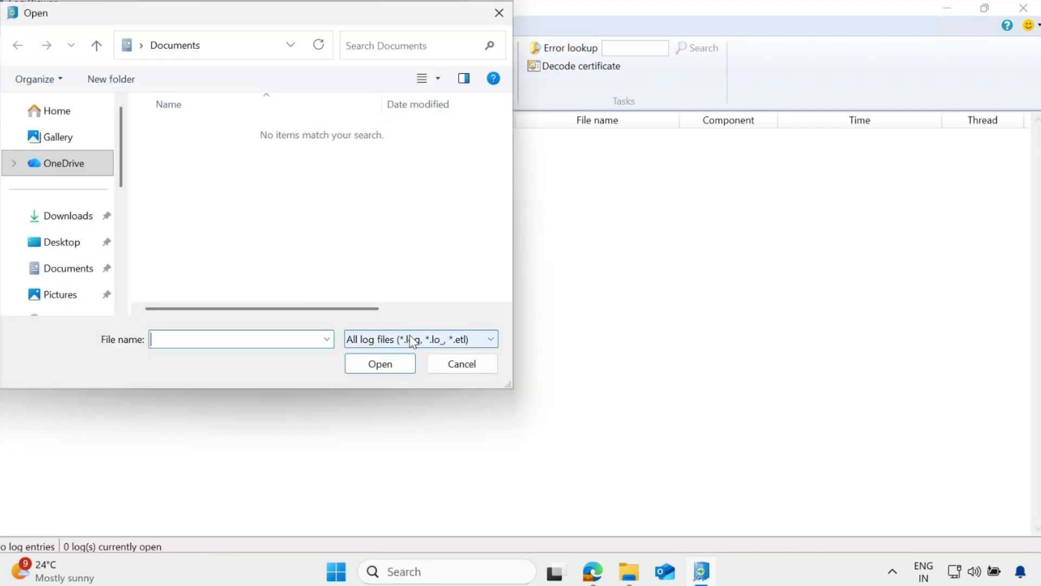
pyautogui.click(75, 218)
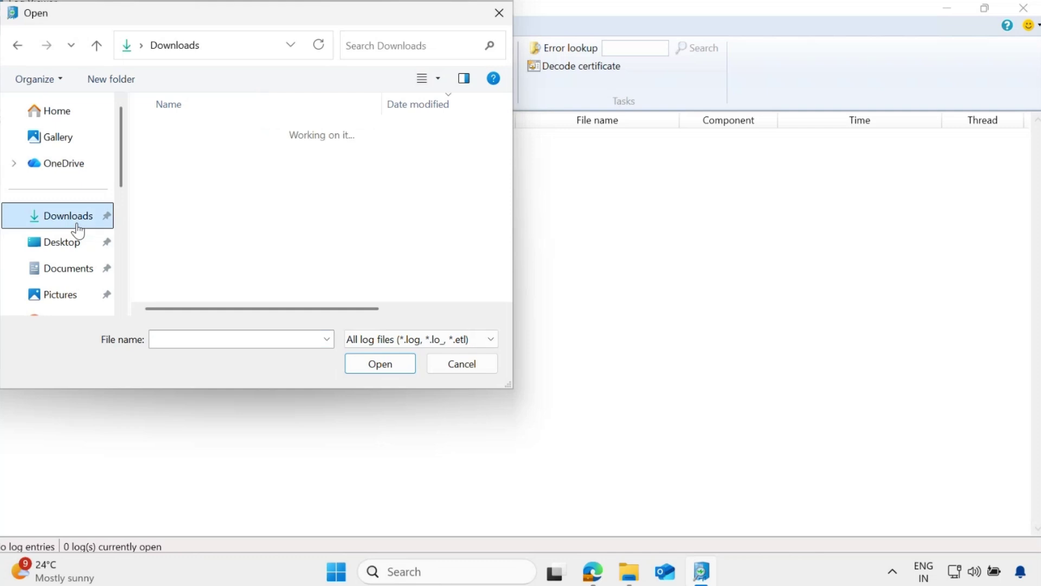
pyautogui.doubleClick(244, 156)
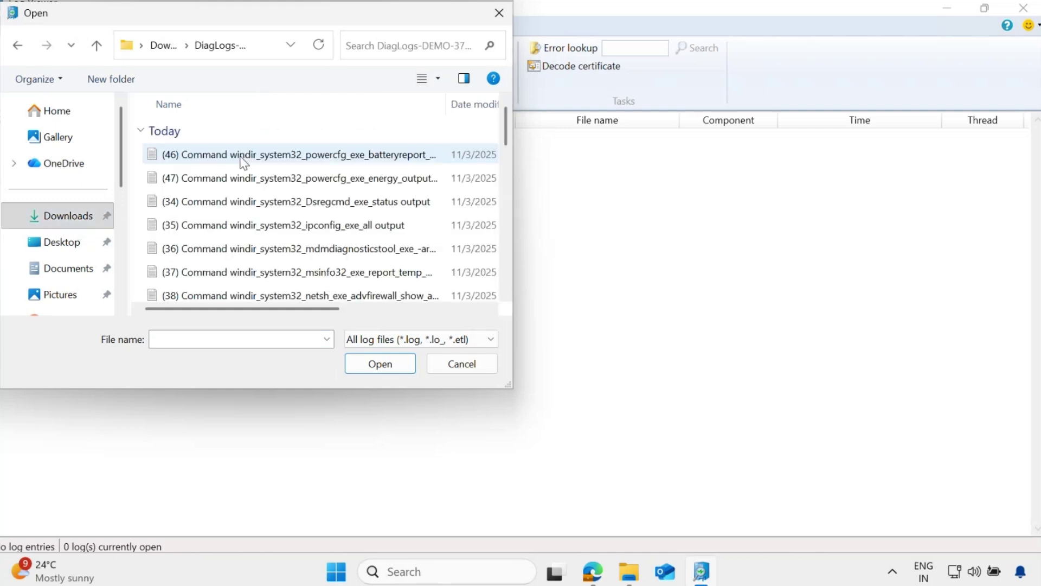
pyautogui.moveTo(508, 130); pyautogui.dragTo(503, 242)
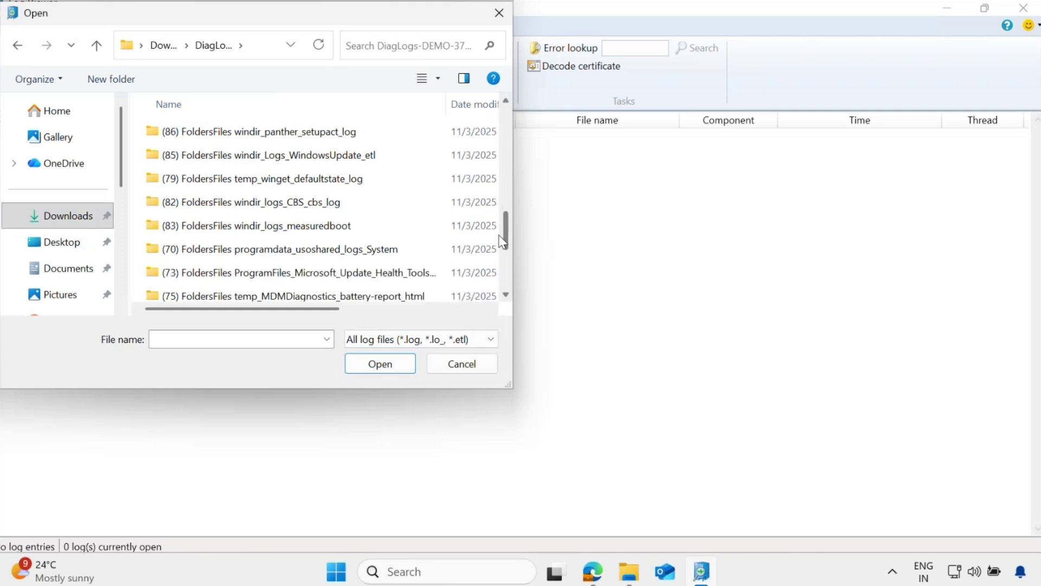
pyautogui.click(312, 161)
pyautogui.doubleClick(312, 161)
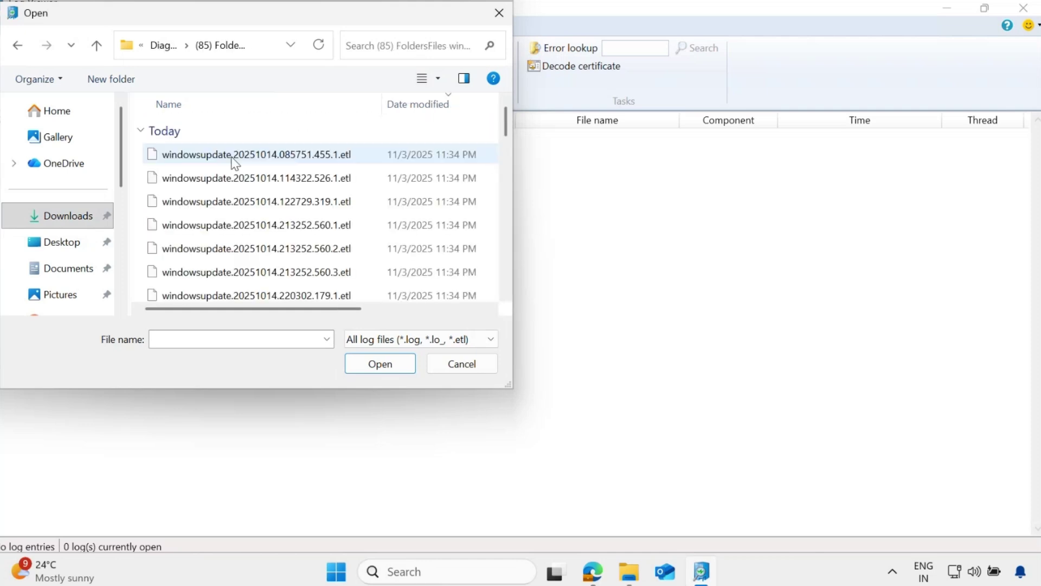
pyautogui.click(236, 161)
pyautogui.click(380, 363)
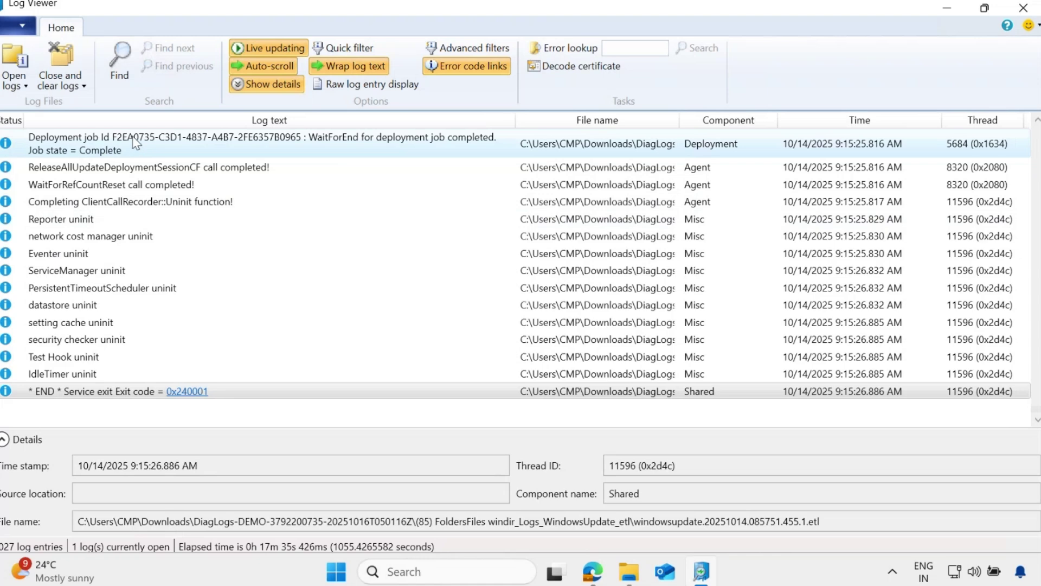
# Inspect the details of the WaitForEnd deployment job and ReleaseAllUpdateDeploymentSessionCF entries, highlighting the latter's source file path
pyautogui.click(239, 149)
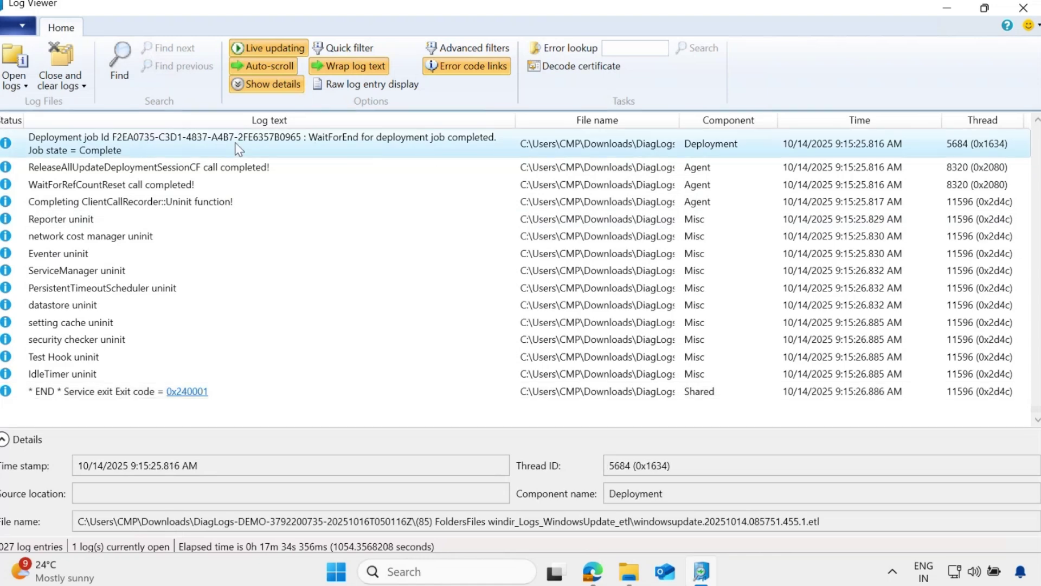
pyautogui.click(217, 168)
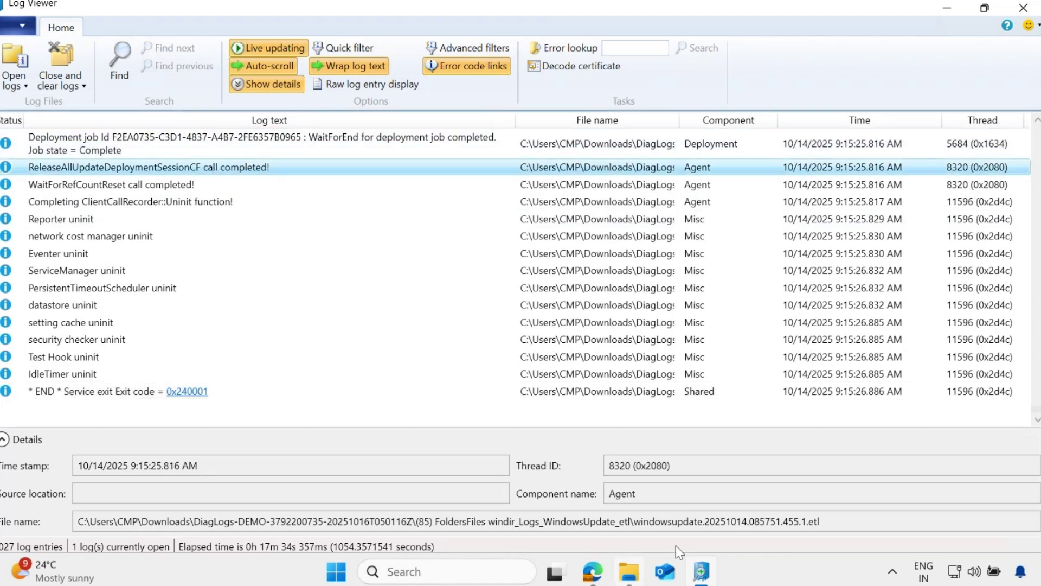
pyautogui.moveTo(94, 521); pyautogui.dragTo(820, 521)
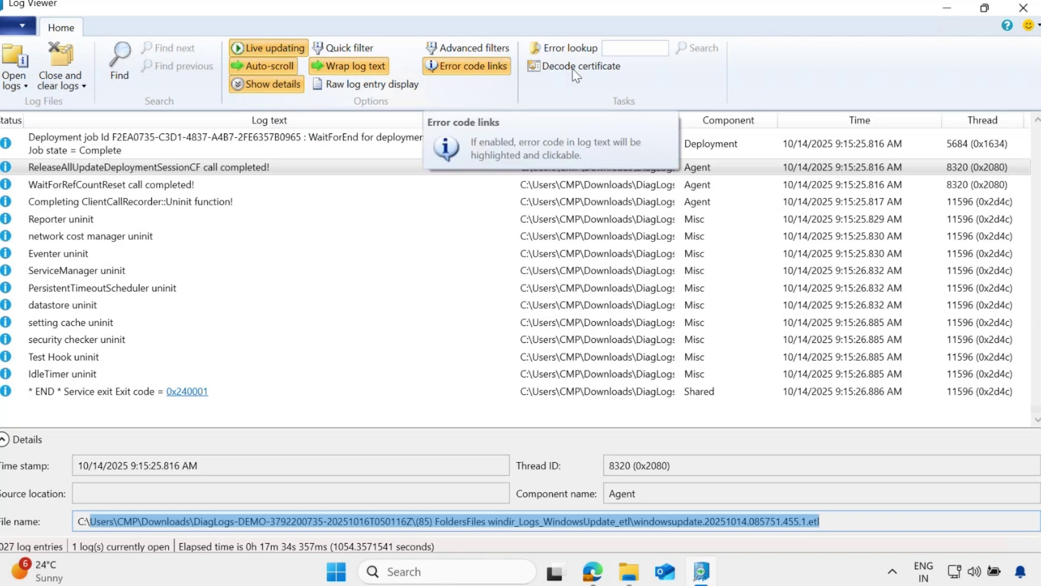
# Look up error code 0 with Log Viewer's error lookup and close the result
pyautogui.click(633, 49)
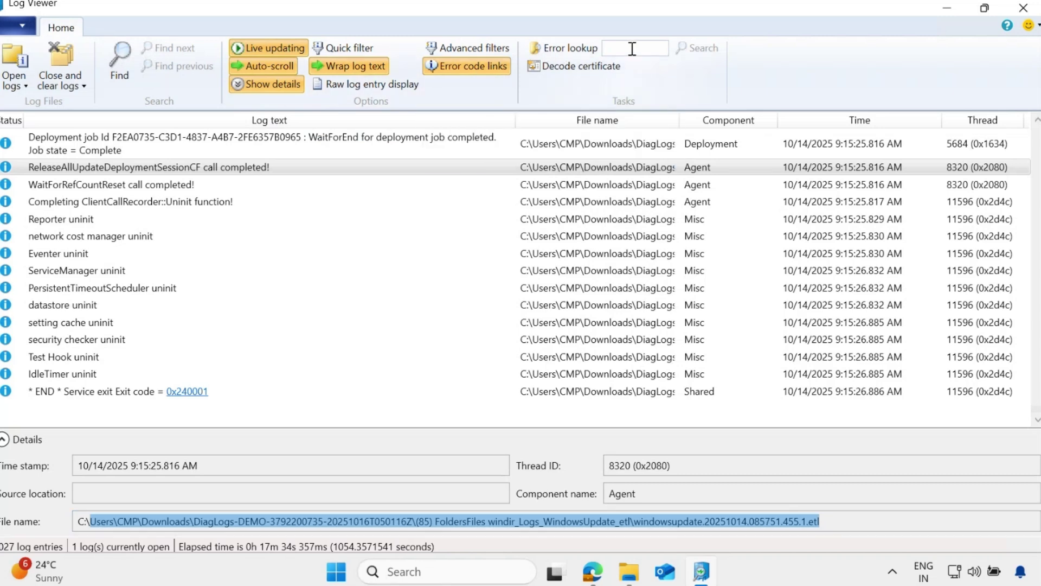
pyautogui.write('0')
pyautogui.click(701, 53)
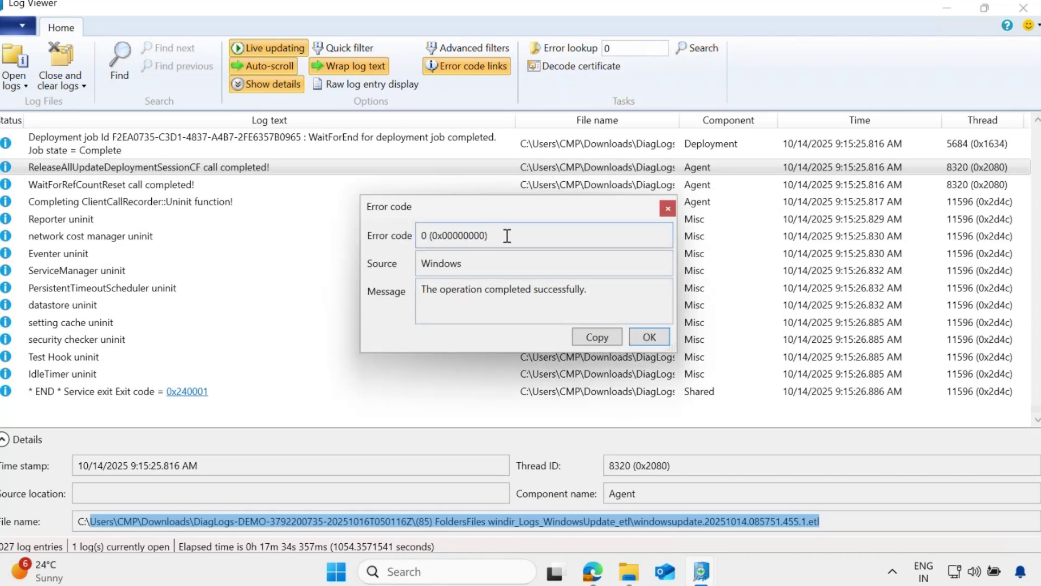
pyautogui.click(670, 210)
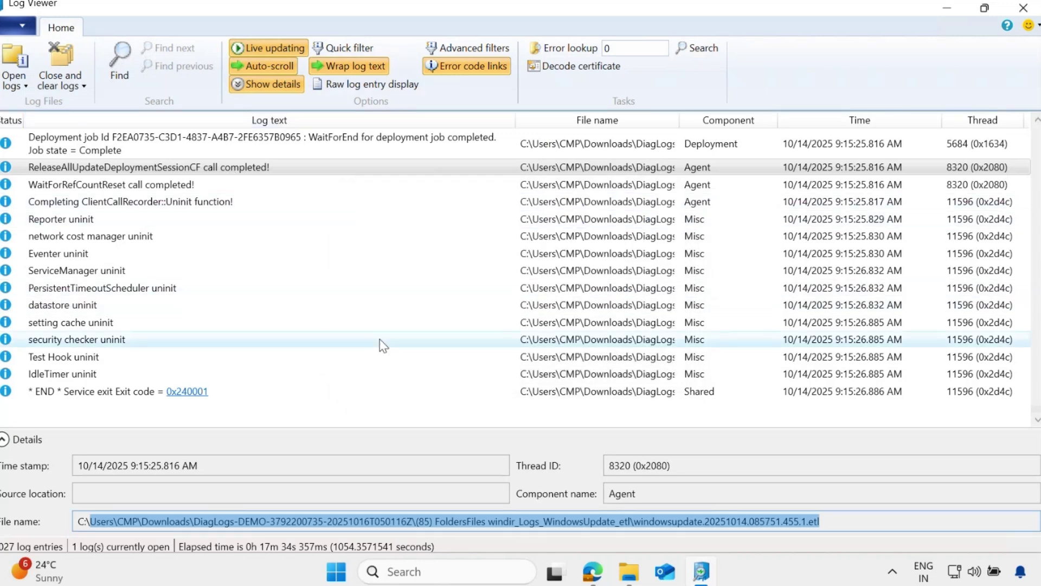
# Replace the open log with appworkload from the diagnostics folder (67) FoldersFiles ProgramData_Microsoft_IntuneManagementExtension_Logs
pyautogui.click(23, 88)
pyautogui.click(38, 111)
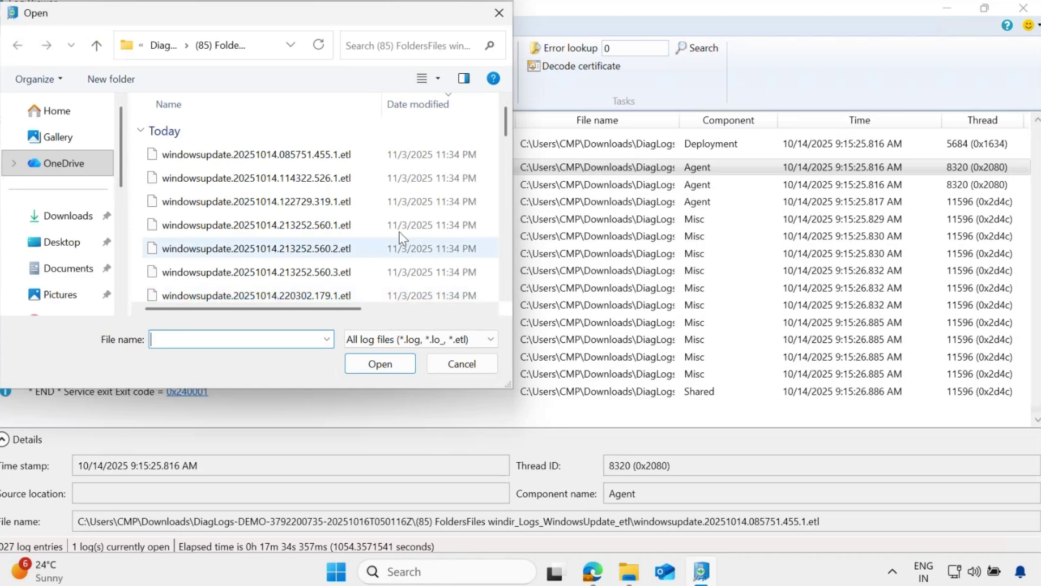
pyautogui.click(96, 45)
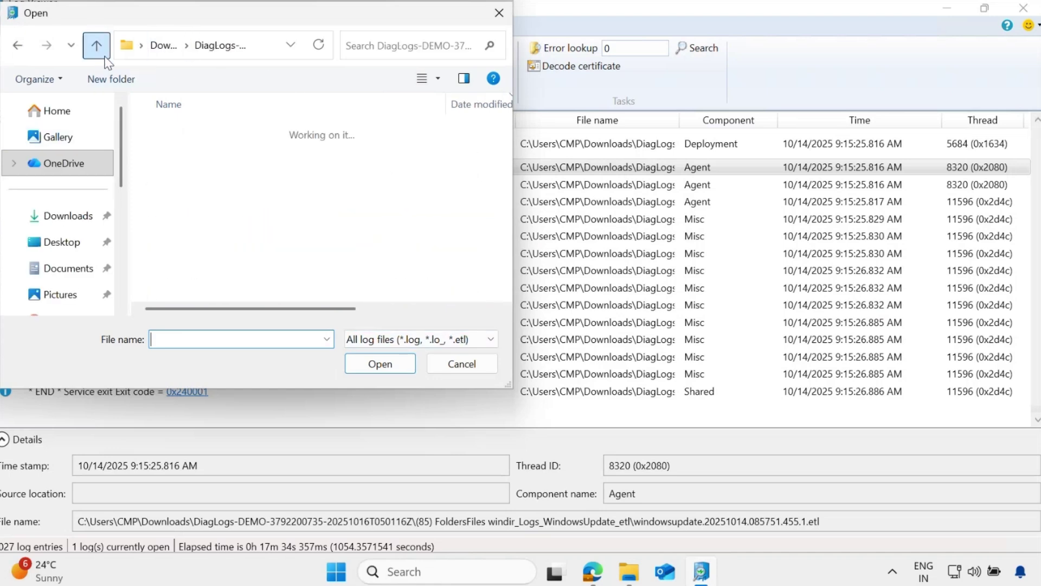
pyautogui.scroll(-1, 329, 286)
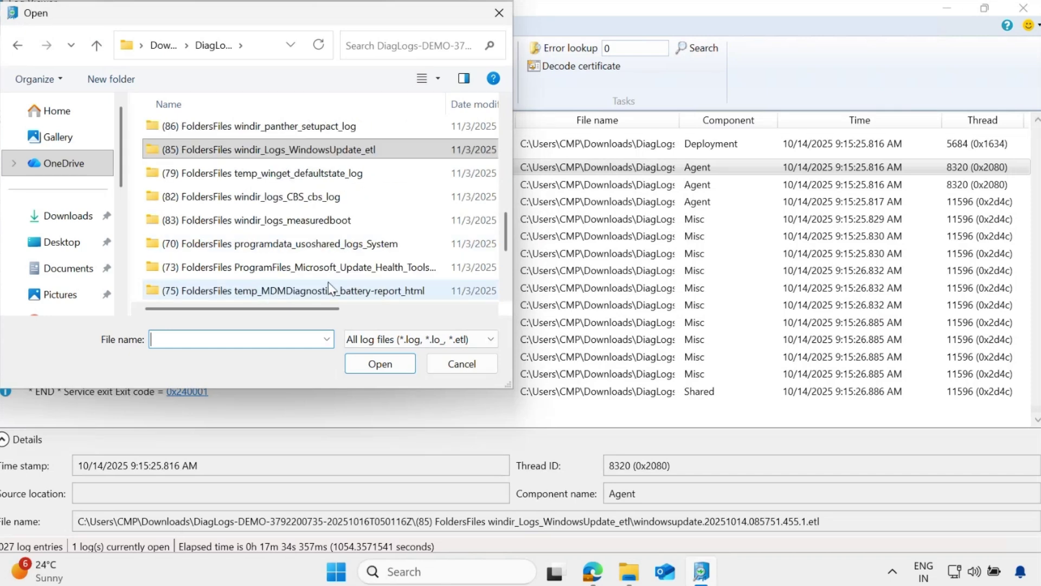
pyautogui.scroll(-2, 327, 282)
pyautogui.click(360, 253)
pyautogui.doubleClick(359, 251)
pyautogui.scroll(-2, 223, 274)
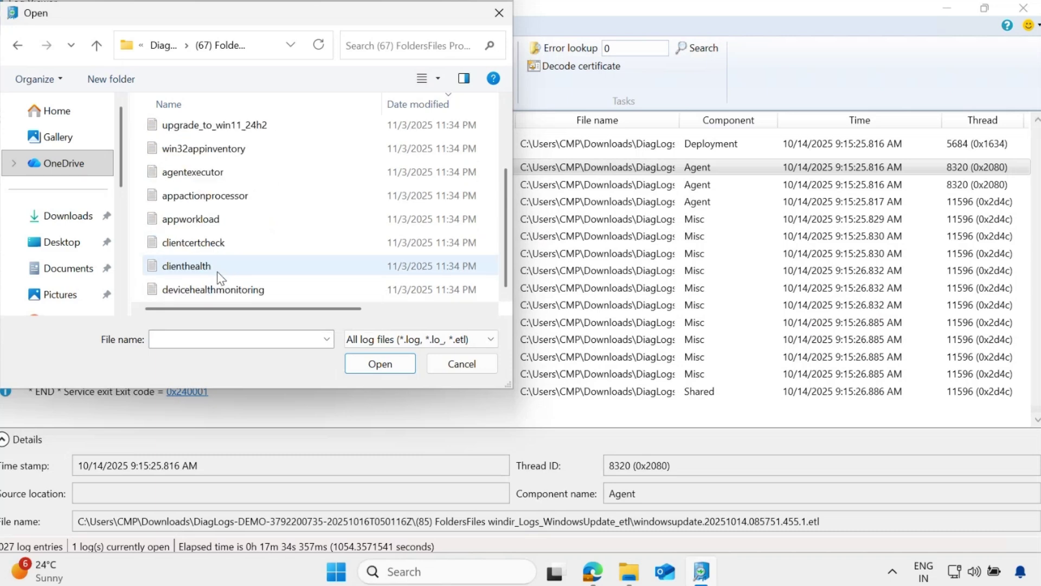
pyautogui.click(191, 226)
pyautogui.click(386, 362)
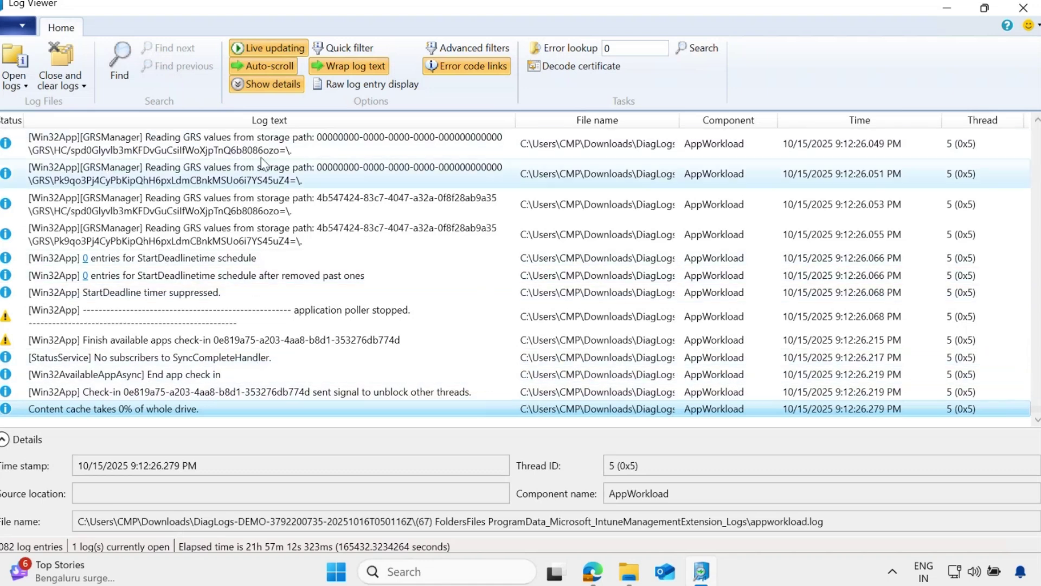
# Select the GRSManager storage path entry stamped 9:12:26.049 PM in appworkload.log to view its details
pyautogui.scroll(1, 689, 257)
pyautogui.click(689, 222)
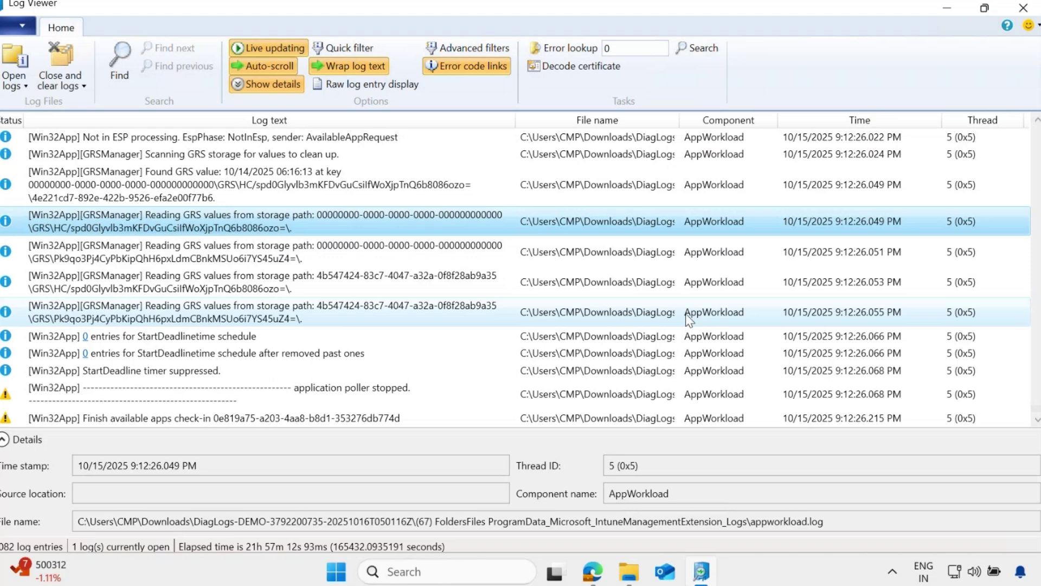